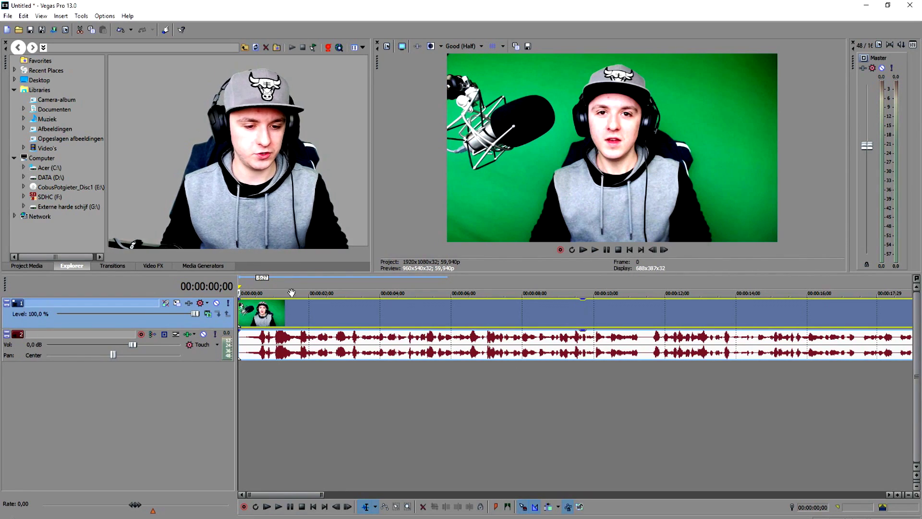
pyautogui.click(302, 313)
pyautogui.scroll(5, 335, 323)
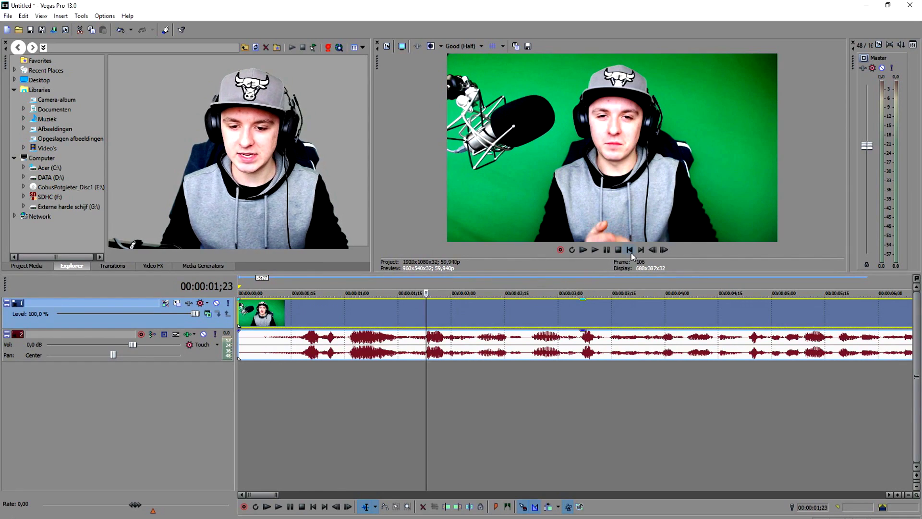
pyautogui.hotkey('ctrl', 'Home')
pyautogui.hotkey('ctrl', 'a')
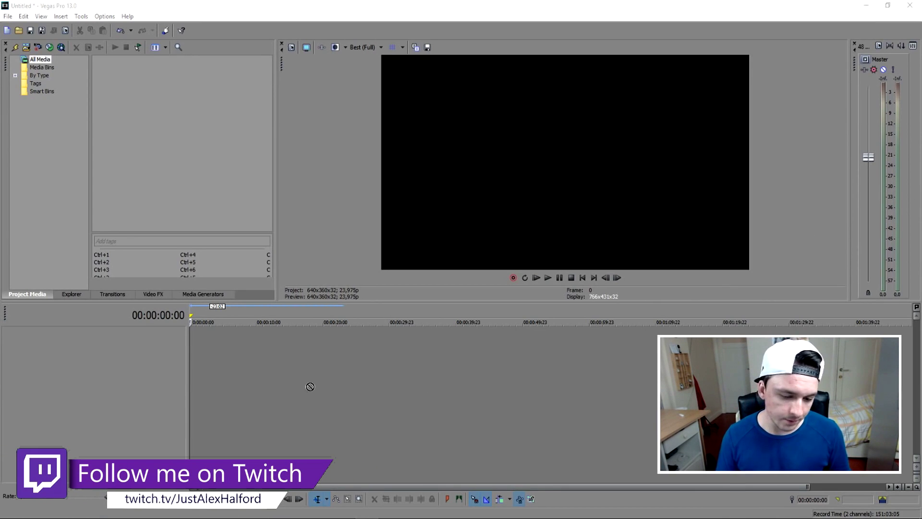
# Step: Add the palm trees stock video to the timeline and crop its frame to a height of about 279.5 with Y center about 220.3
pyautogui.moveTo(210, 348); pyautogui.dragTo(175, 365)
pyautogui.click(231, 349)
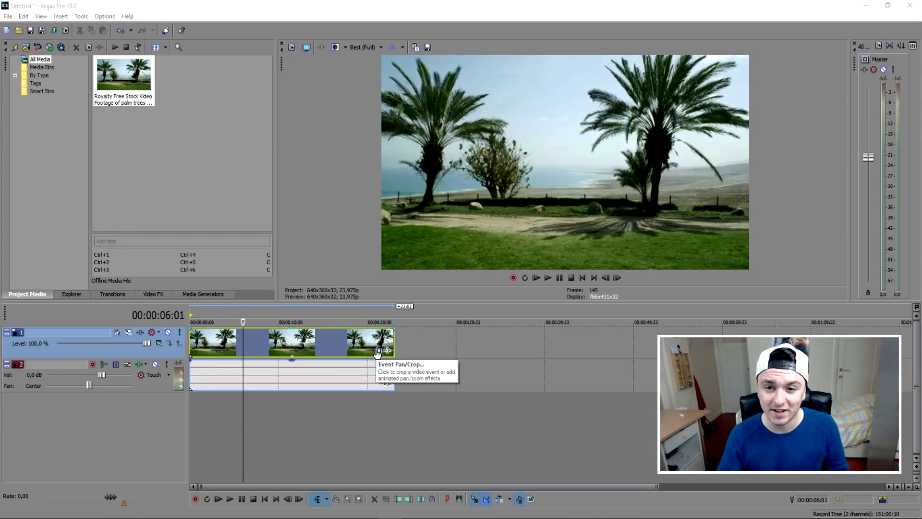
pyautogui.click(364, 188)
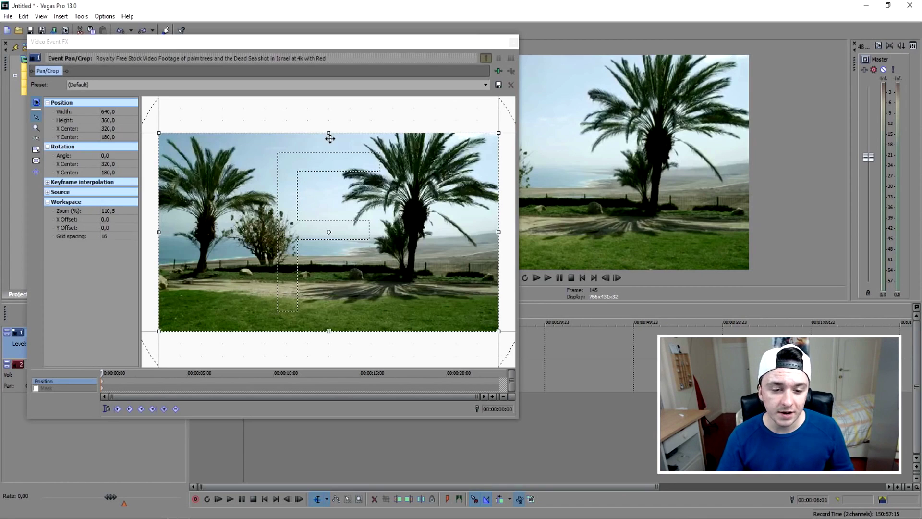
pyautogui.moveTo(335, 46); pyautogui.dragTo(491, 301)
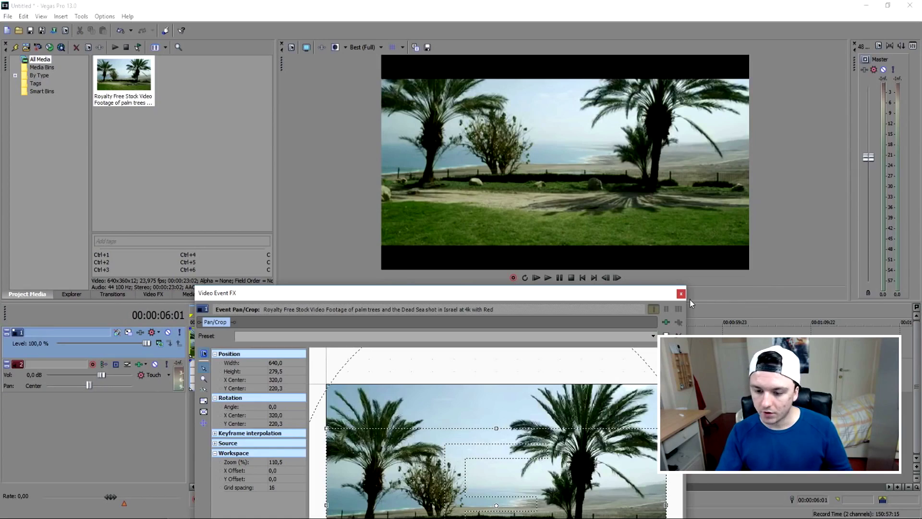
pyautogui.click(681, 293)
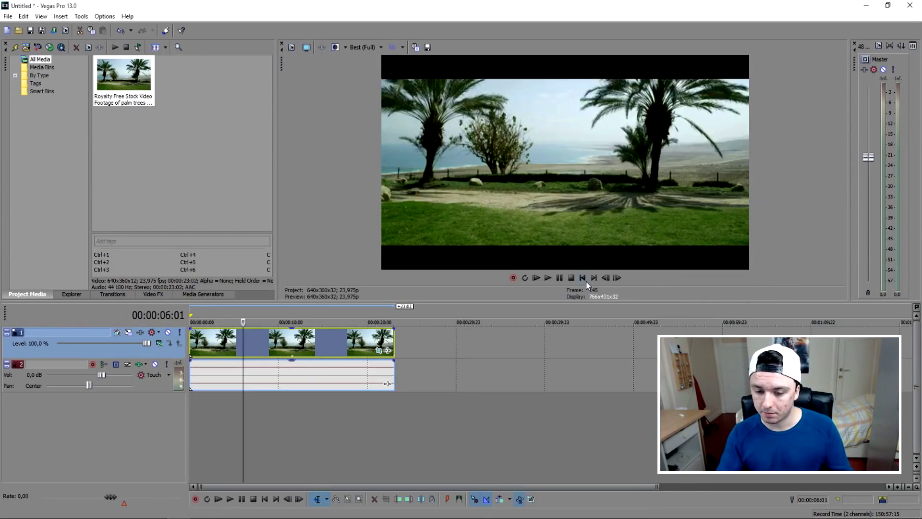
# Step: Play the cropped palm trees clip from the start and tighten its crop to a height of about 273.1 with Y center about 223.4
pyautogui.click(583, 278)
pyautogui.press('space')
pyautogui.press('Up')
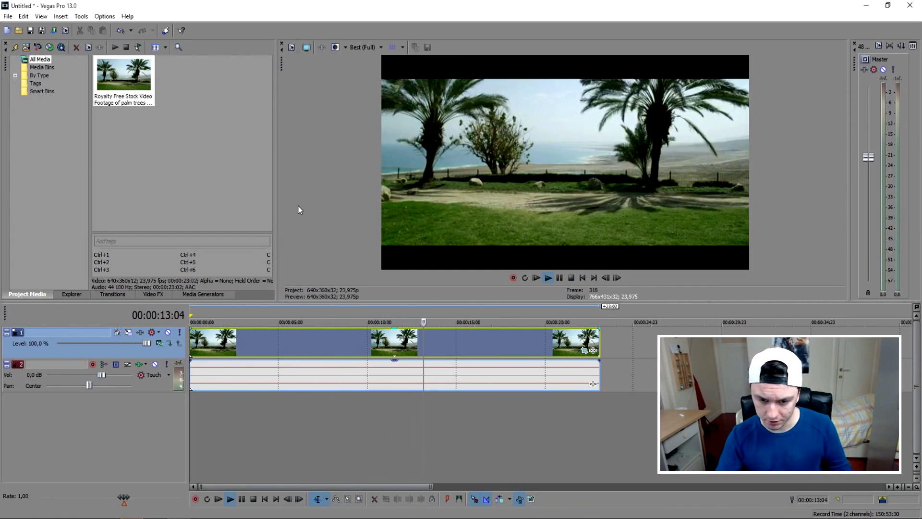
pyautogui.click(584, 350)
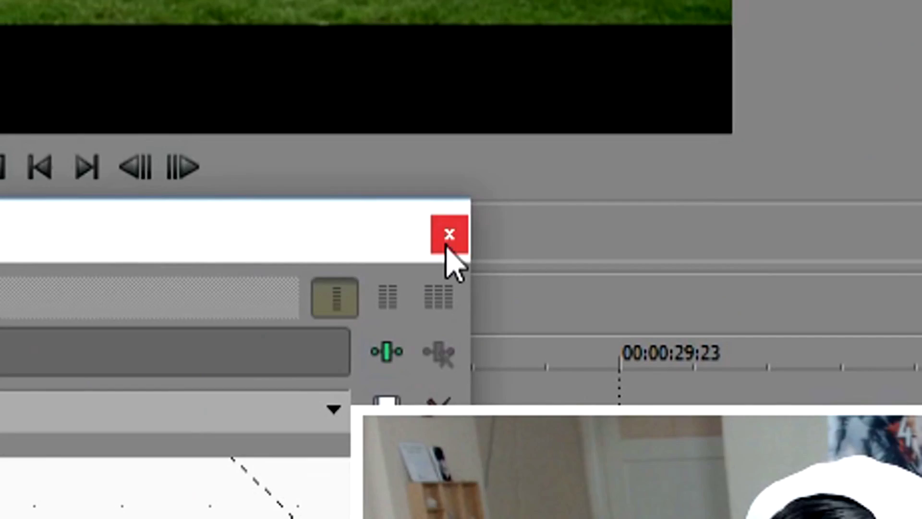
pyautogui.click(448, 238)
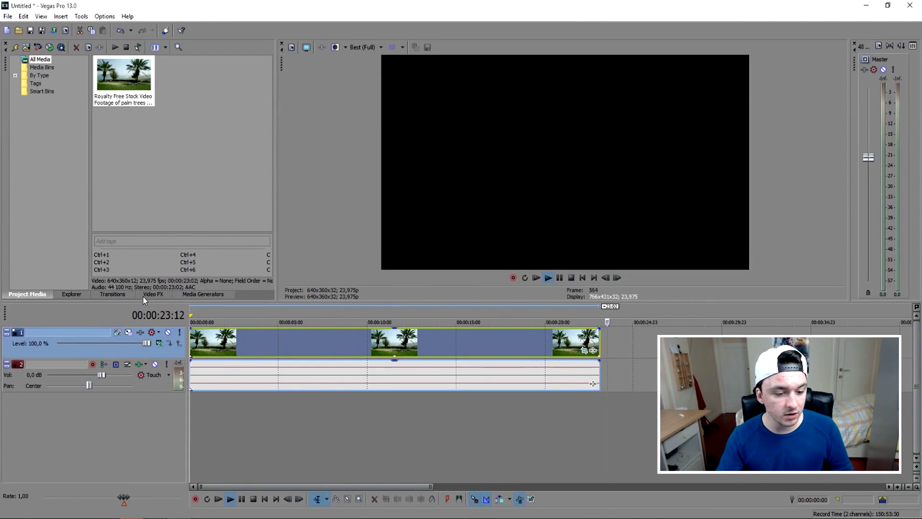
# Step: Apply the Color Corrector effect to the palm trees clip with the Red Midtones preset
pyautogui.click(146, 296)
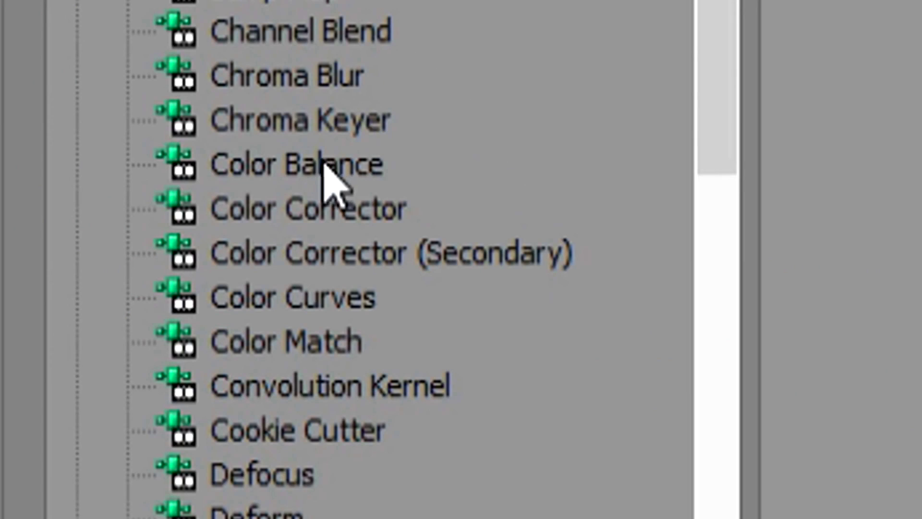
pyautogui.moveTo(270, 223); pyautogui.dragTo(376, 282)
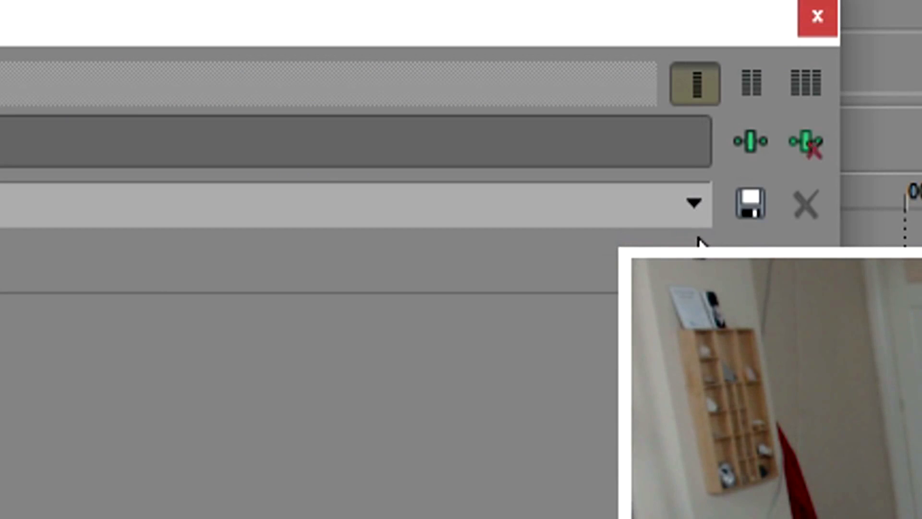
pyautogui.click(694, 201)
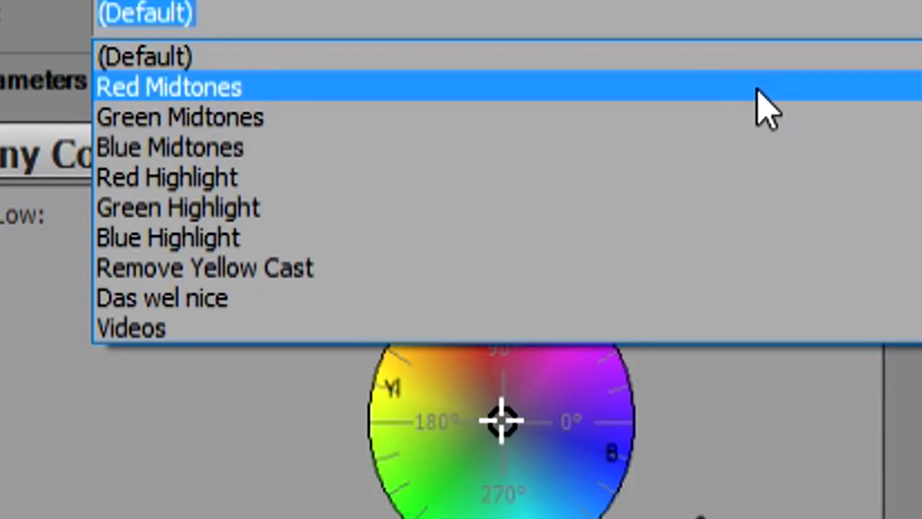
pyautogui.click(767, 108)
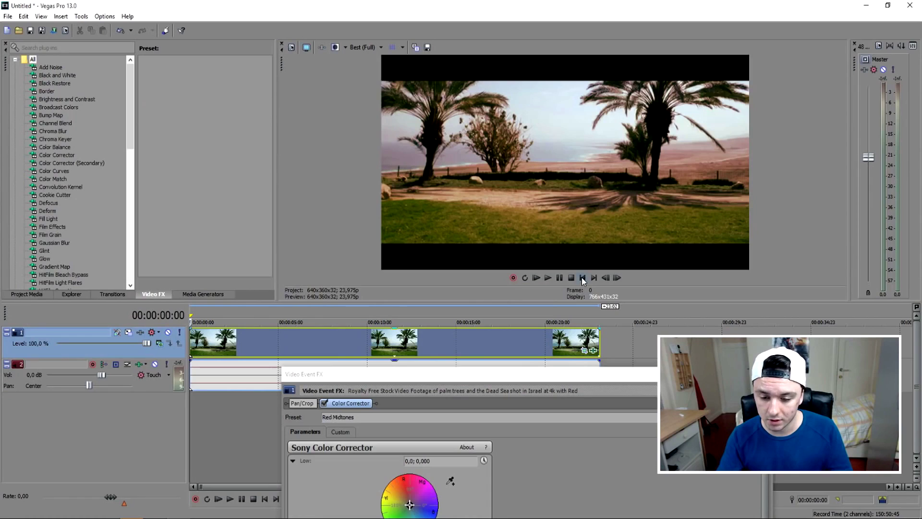
# Step: Try the Das wel nice preset on the Color Corrector, return to Red Midtones, and preview the palm trees clip
pyautogui.click(384, 318)
pyautogui.press('BackSpace')
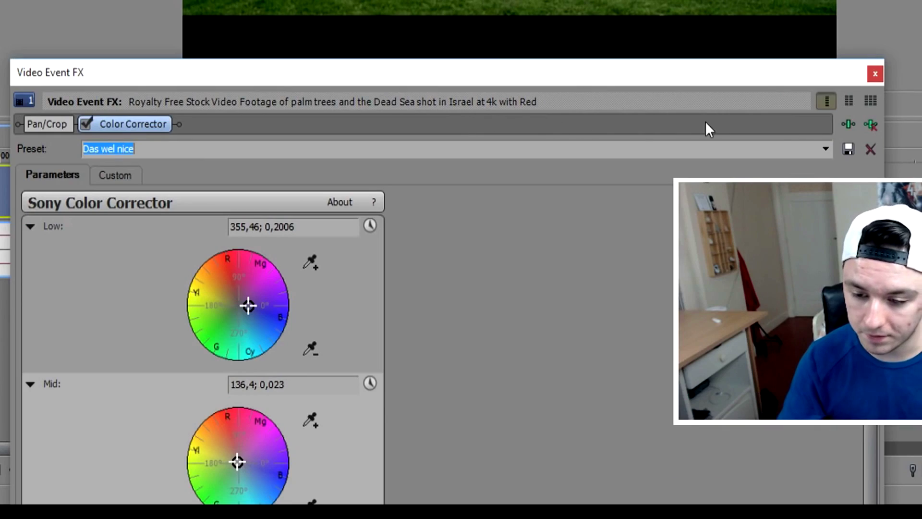
pyautogui.click(825, 149)
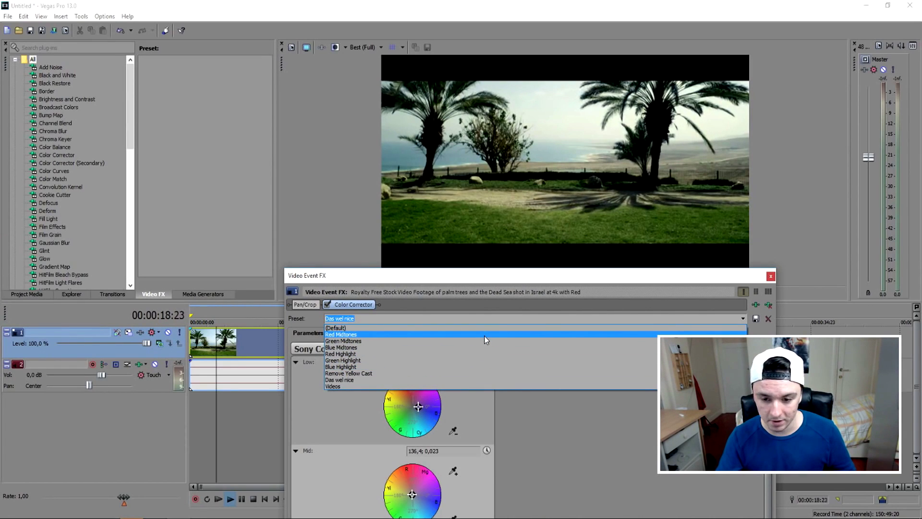
pyautogui.click(484, 336)
pyautogui.click(771, 275)
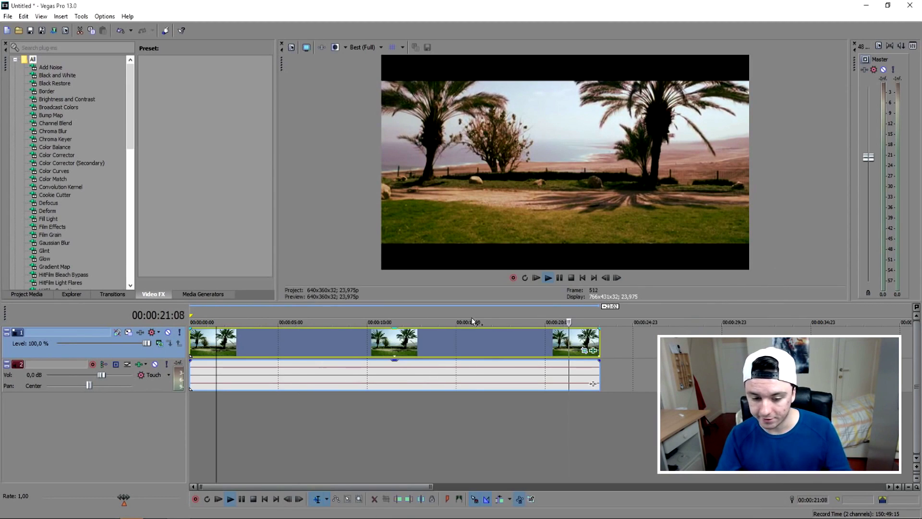
pyautogui.press('space')
pyautogui.press('space')
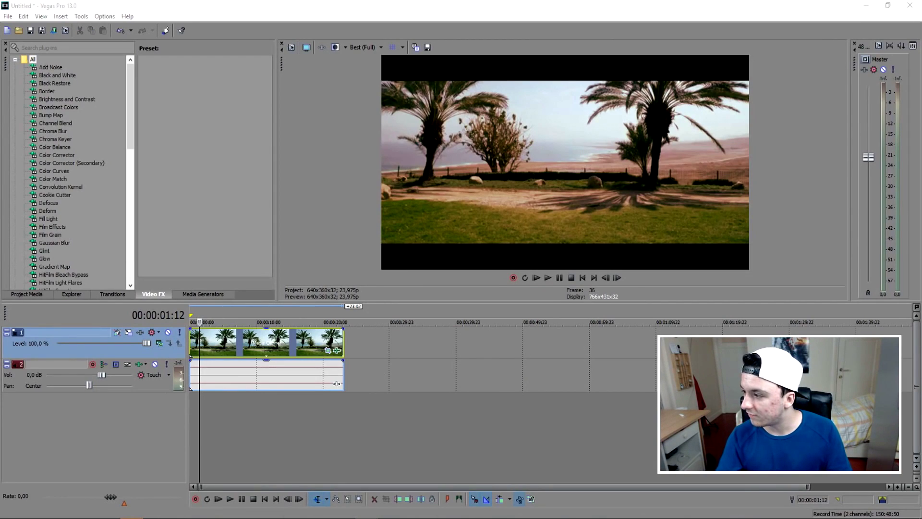
# Step: Place a second palm trees clip on the timeline at about 29 seconds and open the first clip's pan and crop settings
pyautogui.moveTo(491, 265); pyautogui.dragTo(481, 365)
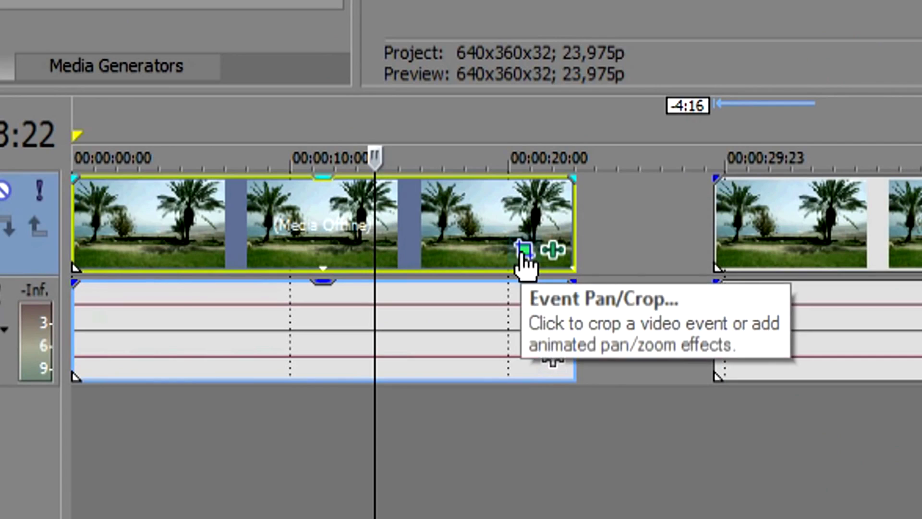
pyautogui.click(328, 351)
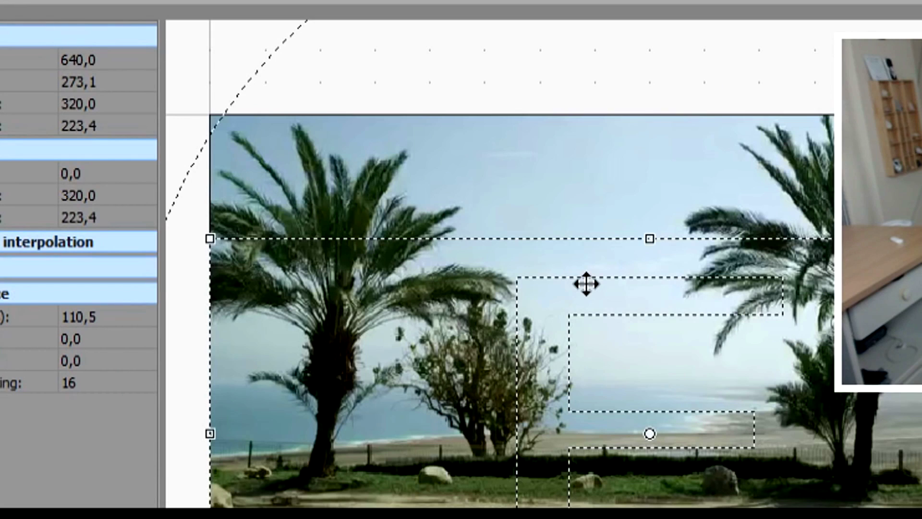
pyautogui.moveTo(561, 431); pyautogui.dragTo(561, 425)
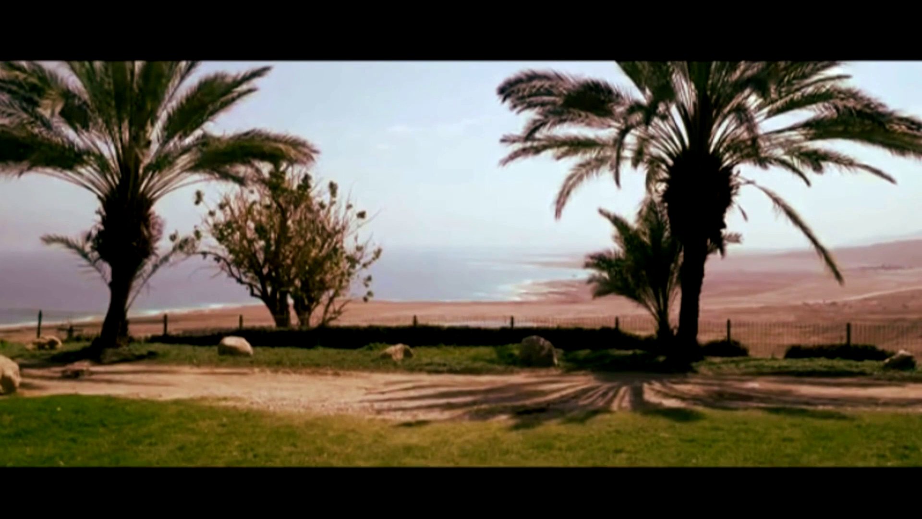
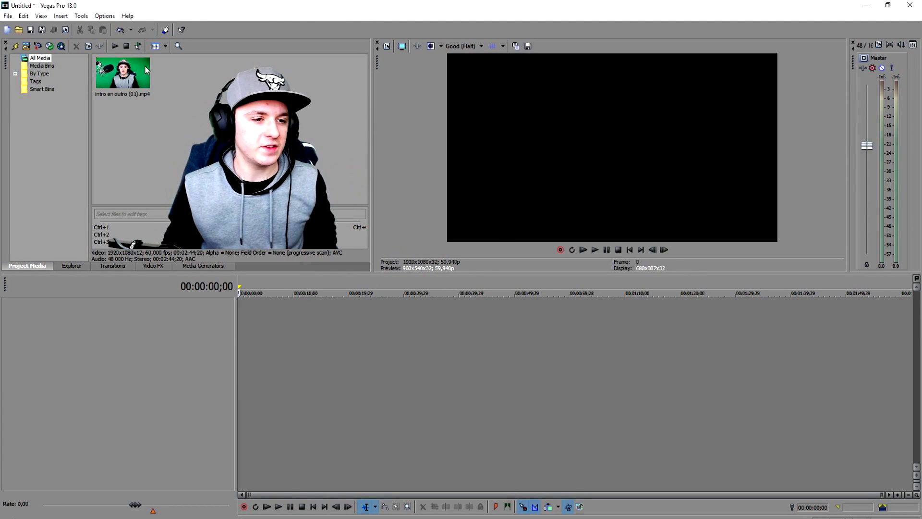
# Step: Add intro en outro (01).mp4 to the timeline, align it to the start, and place the cursor at 00:01:26;17
pyautogui.moveTo(123, 77); pyautogui.dragTo(323, 332)
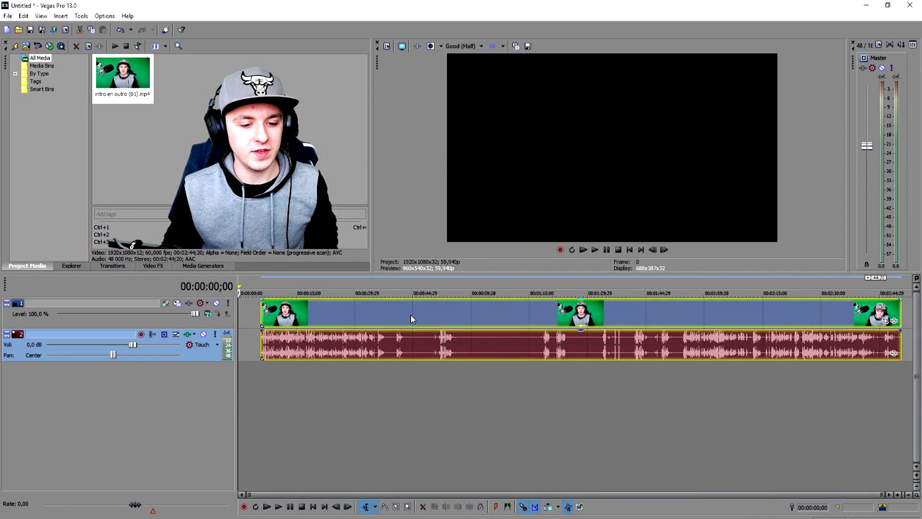
pyautogui.moveTo(410, 315); pyautogui.dragTo(362, 315)
pyautogui.click(575, 313)
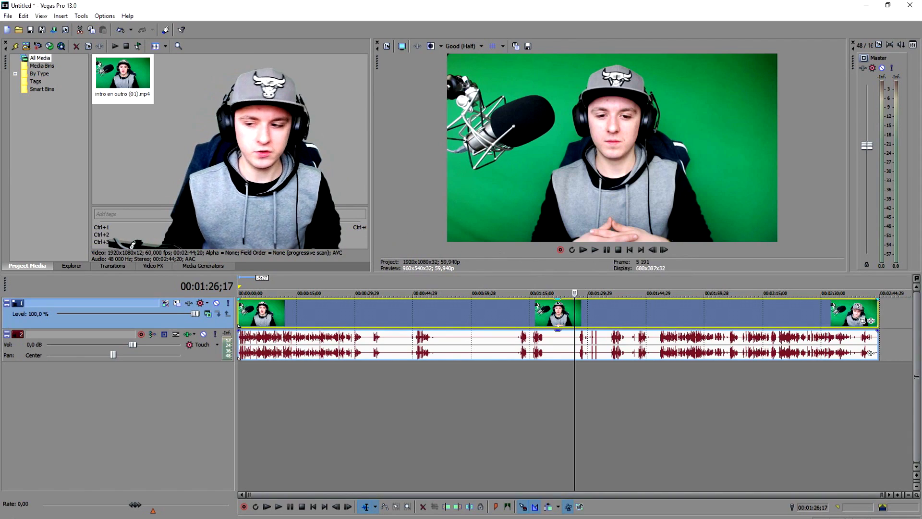
# Step: Apply the Brightness and Contrast video effect to the intro en outro (01) clip
pyautogui.click(152, 267)
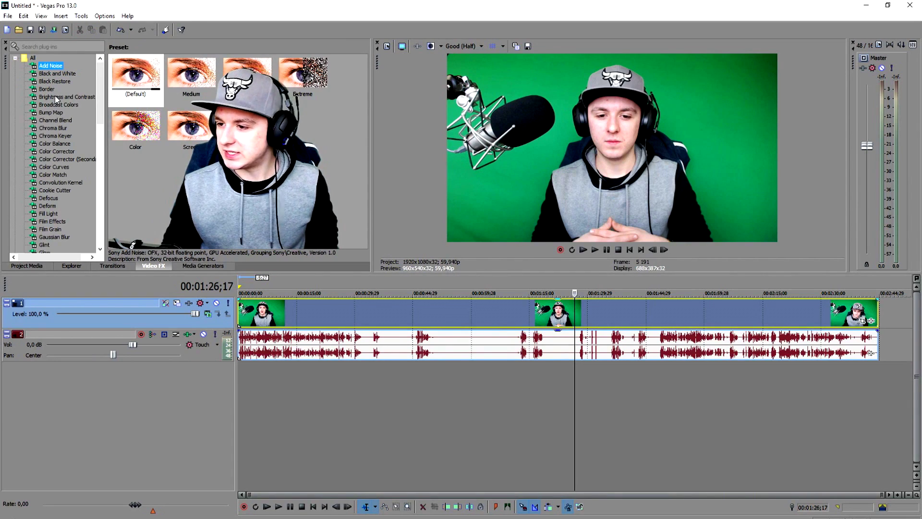
pyautogui.click(56, 98)
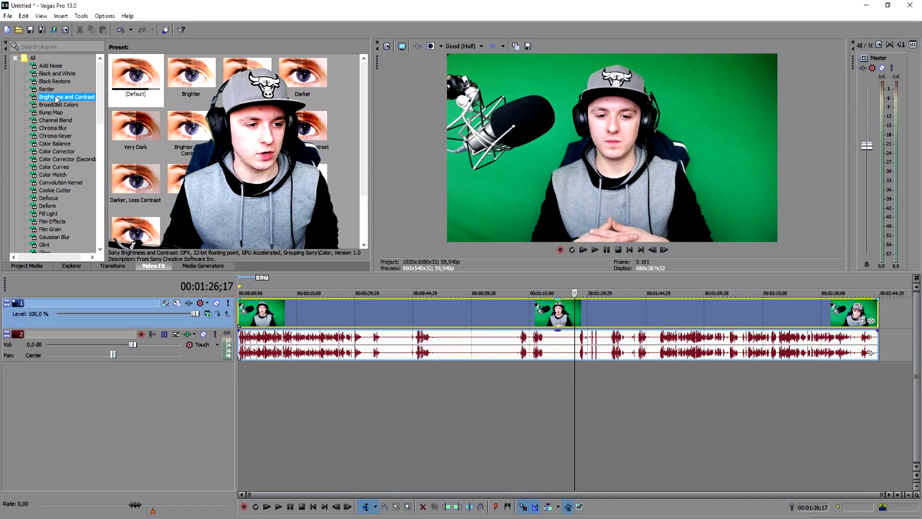
pyautogui.moveTo(56, 99); pyautogui.dragTo(115, 132)
pyautogui.moveTo(338, 310); pyautogui.dragTo(367, 303)
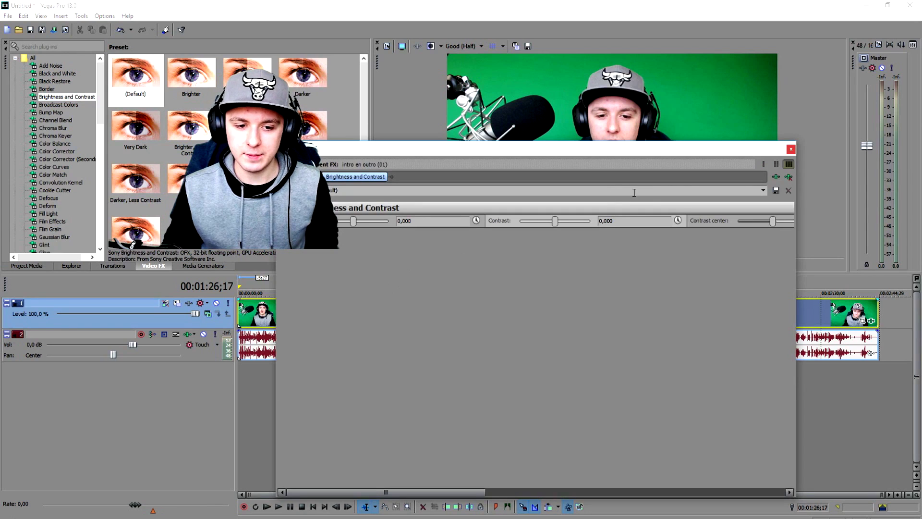
# Step: Try the Darker, More Contrast preset, settle on the Audition preset for Brightness and Contrast, and close the effect settings
pyautogui.click(763, 191)
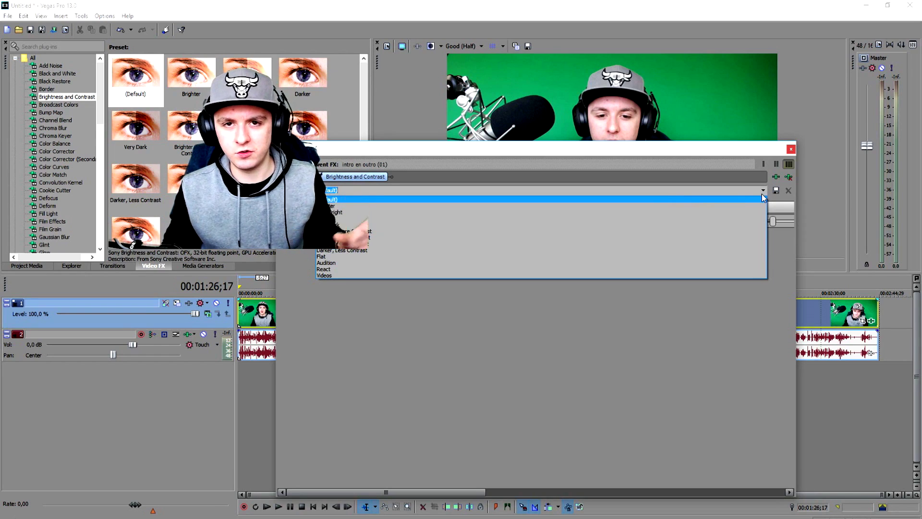
pyautogui.click(725, 244)
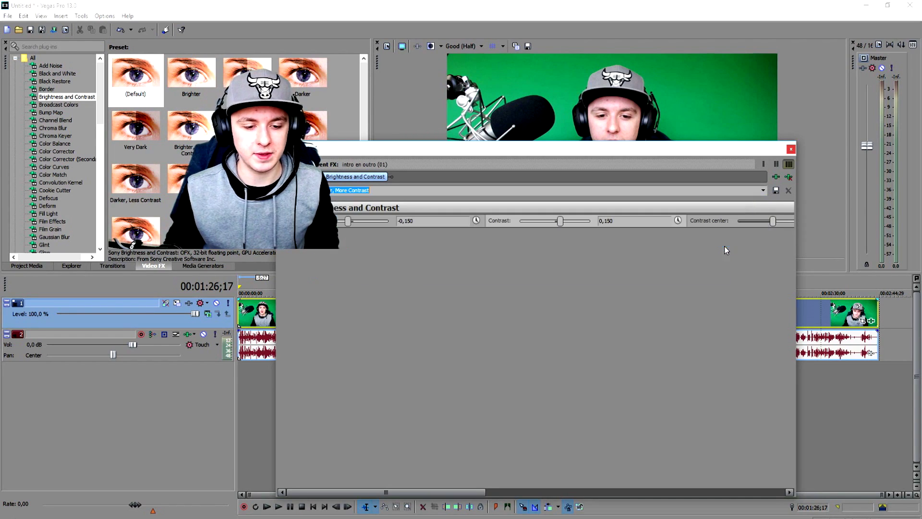
pyautogui.click(763, 193)
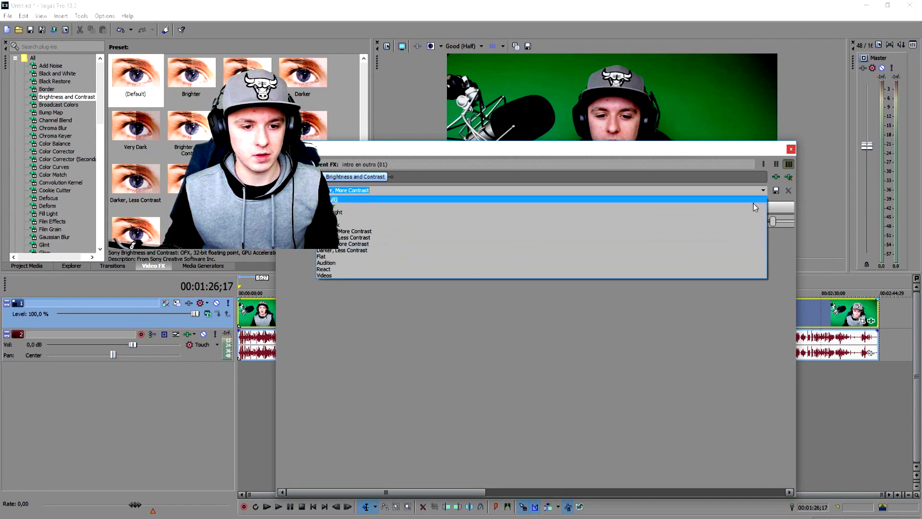
pyautogui.click(739, 263)
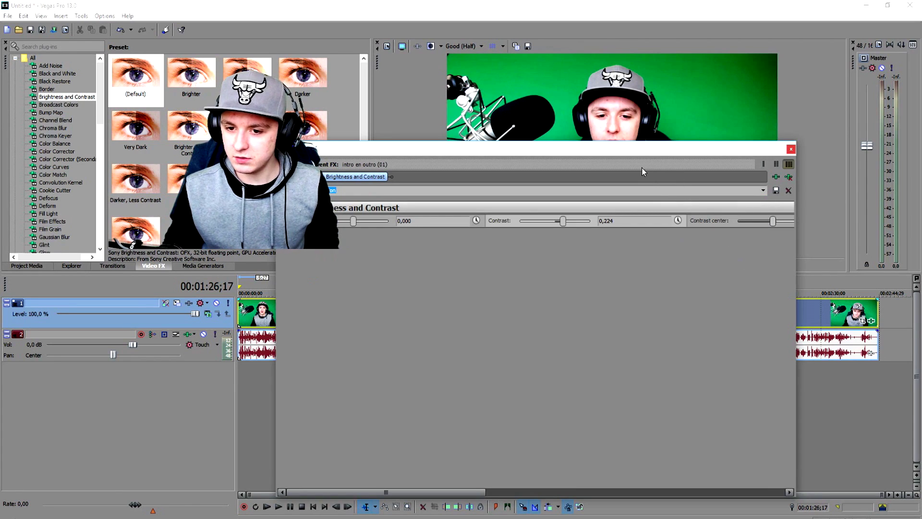
pyautogui.moveTo(634, 156); pyautogui.dragTo(725, 291)
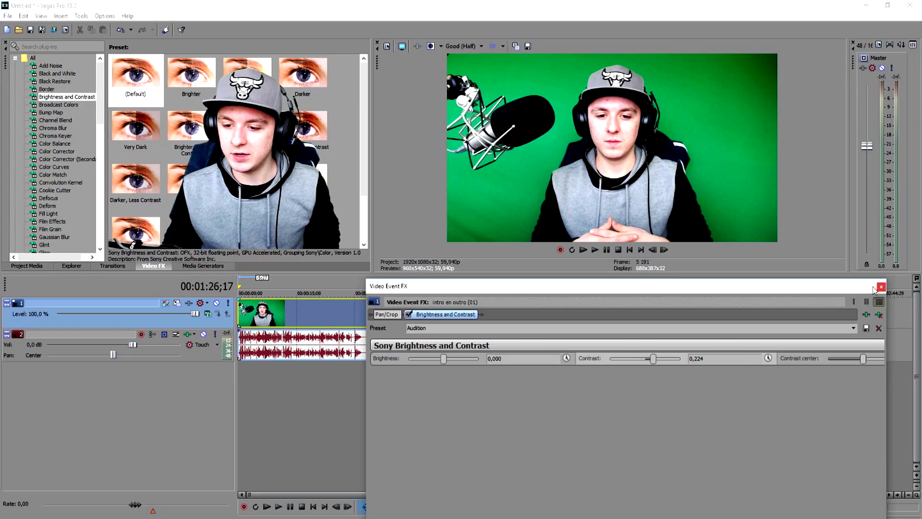
pyautogui.click(879, 291)
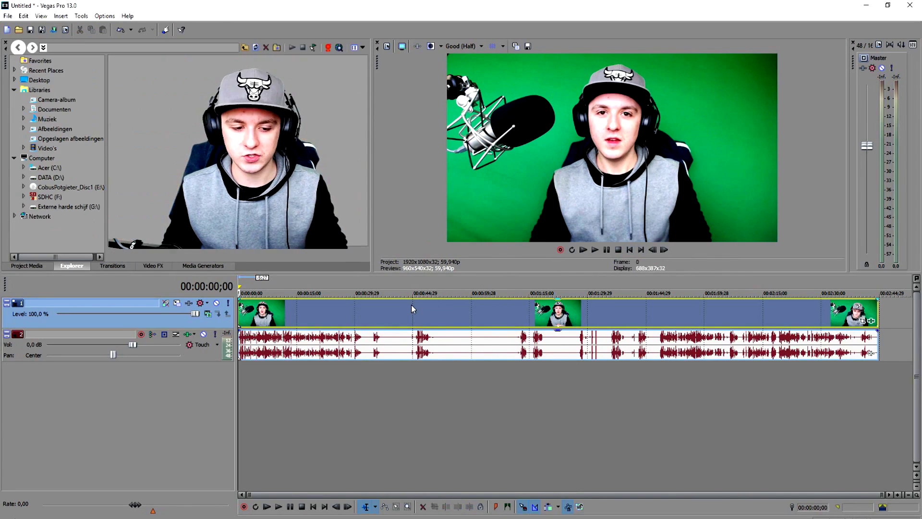
# Step: Play the opening of the intro en outro (01) clip to review it
pyautogui.scroll(3, 334, 329)
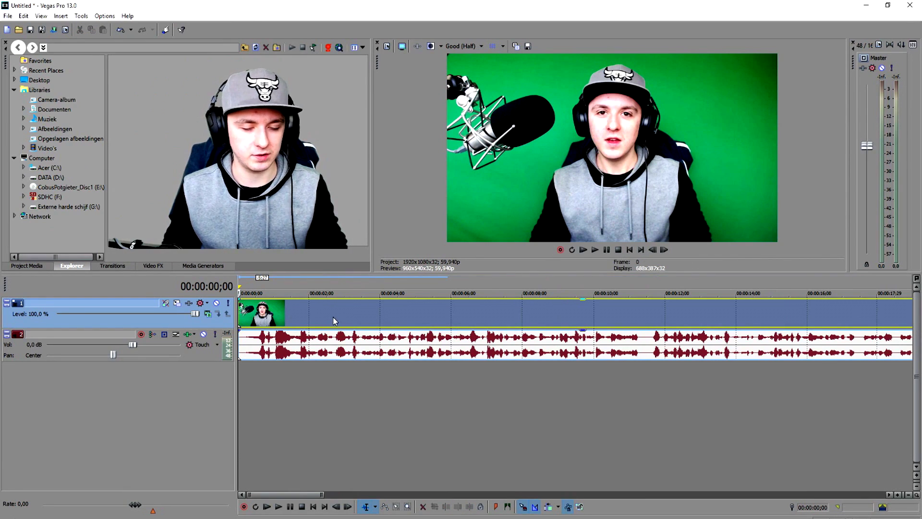
pyautogui.press('space')
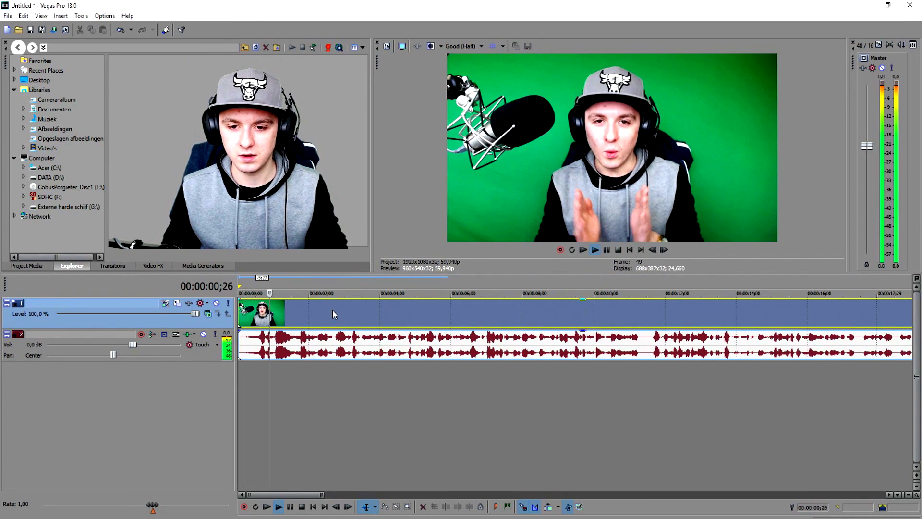
pyautogui.press('space')
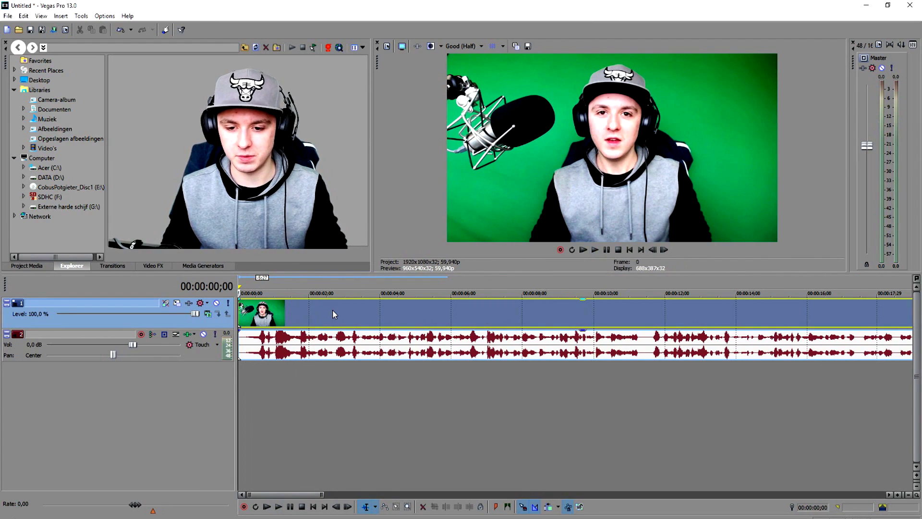
# Step: Play the opening of the clip, check the frame at 00:00:01;23, and return the cursor to the start
pyautogui.press('space')
pyautogui.press('space')
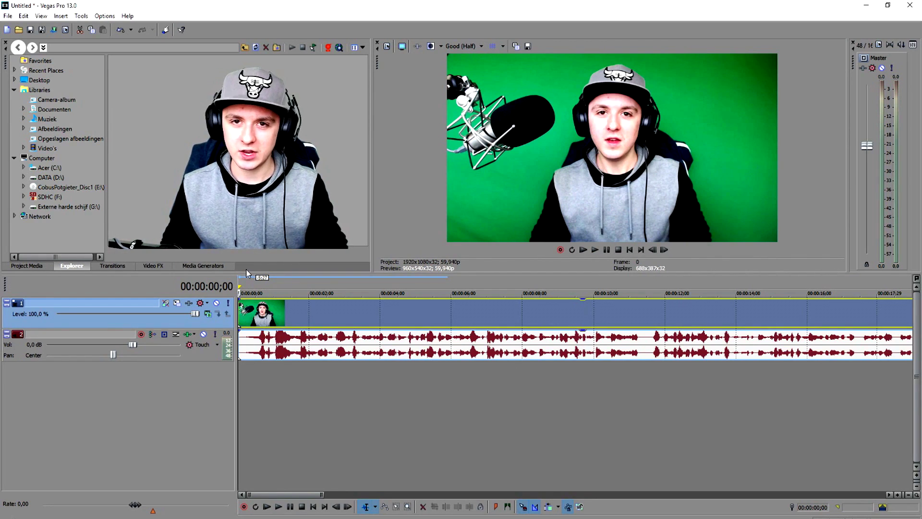
pyautogui.click(305, 310)
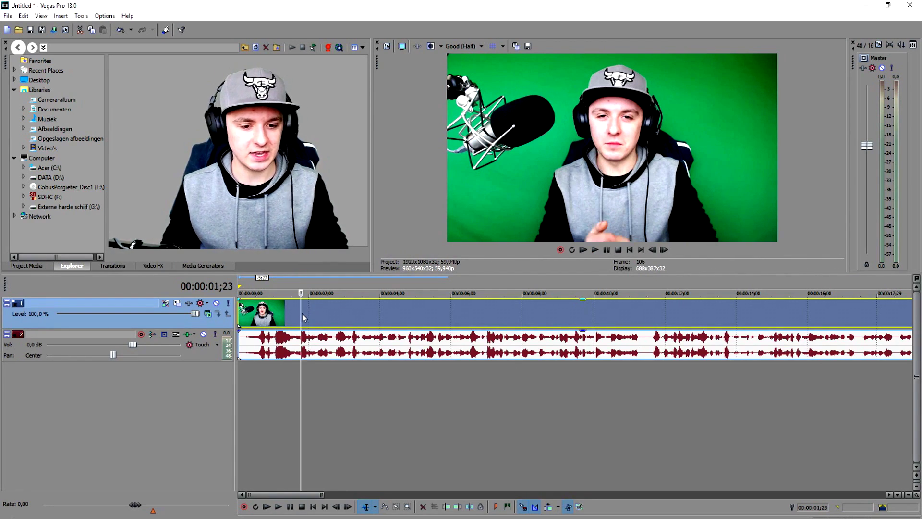
pyautogui.scroll(4, 335, 318)
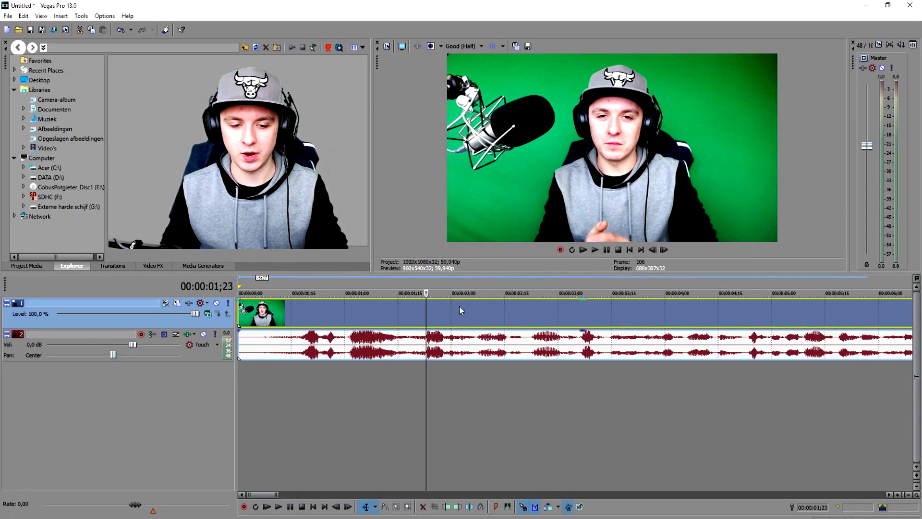
pyautogui.click(629, 250)
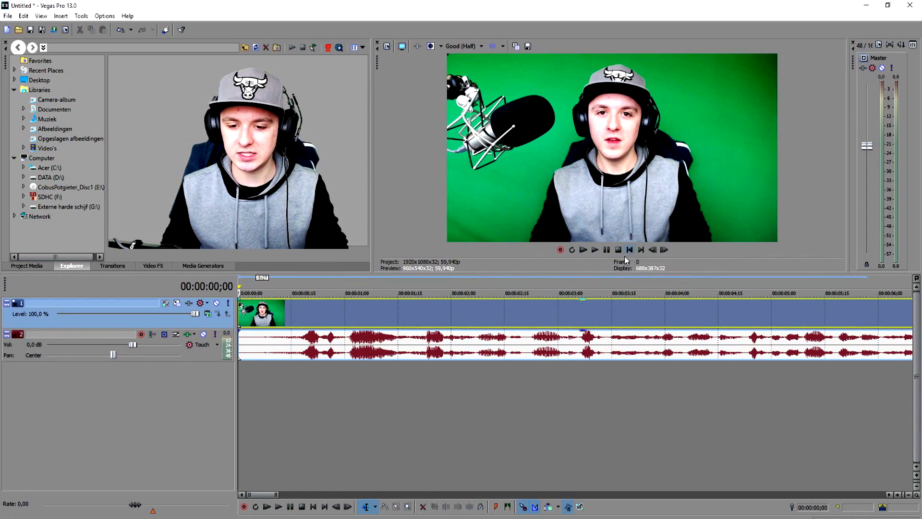
# Step: Apply the Slide transition preset next to Slide Out, Bottom-Up to the beginning of the video clip
pyautogui.click(412, 332)
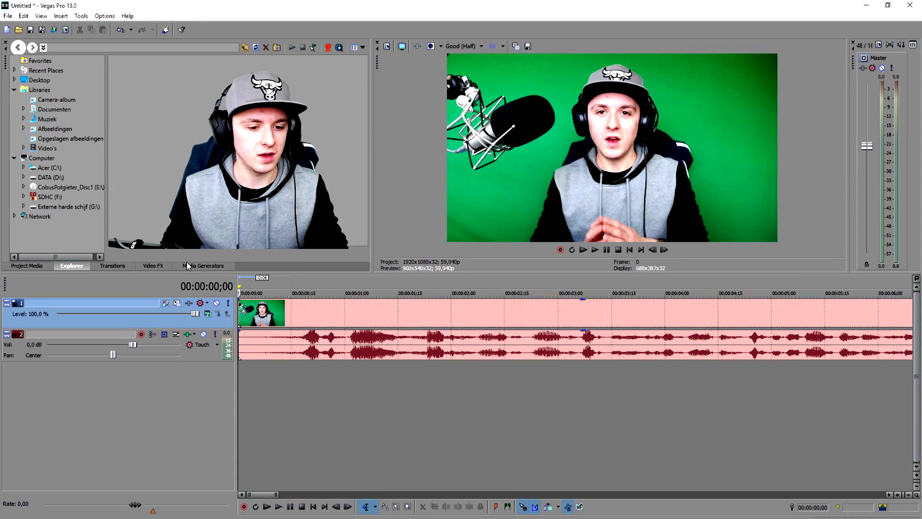
pyautogui.click(118, 269)
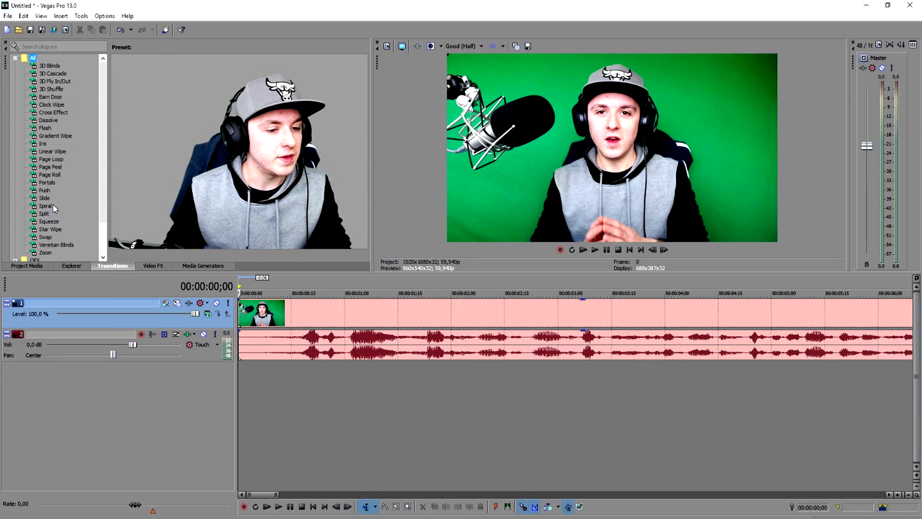
pyautogui.click(44, 198)
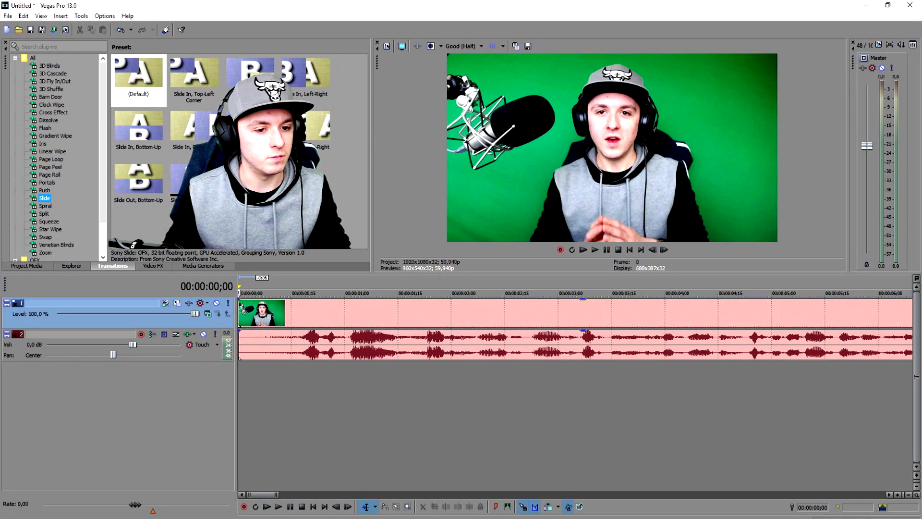
pyautogui.click(179, 185)
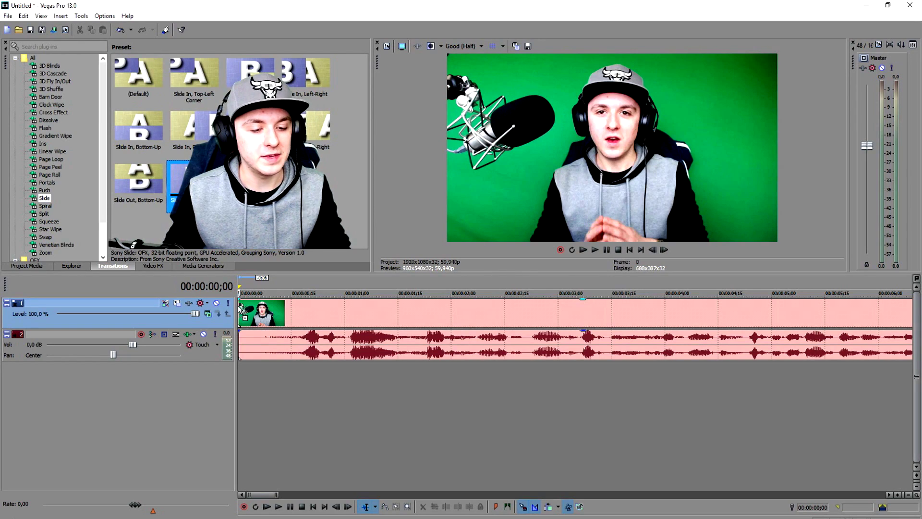
pyautogui.moveTo(240, 309); pyautogui.dragTo(241, 310)
pyautogui.click(881, 287)
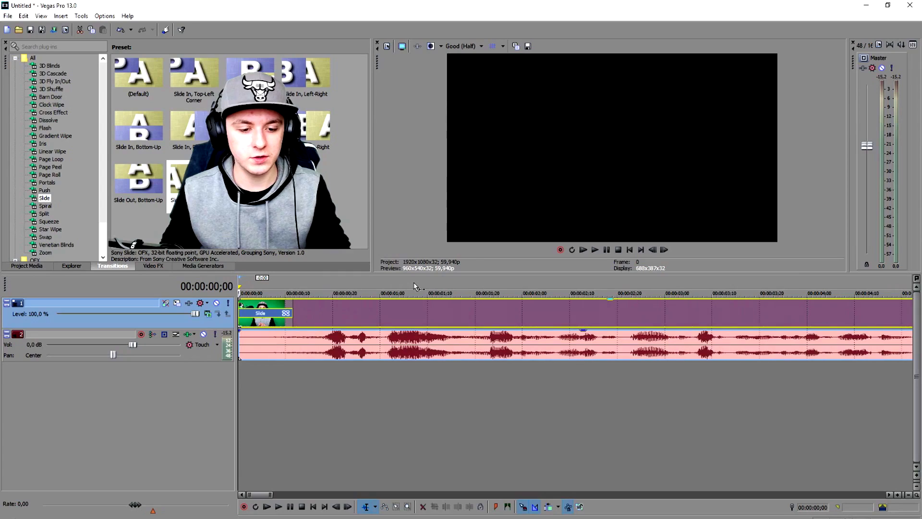
# Step: Shift the clip 11 frames later on the timeline and trim a short piece off its beginning
pyautogui.scroll(3, 413, 281)
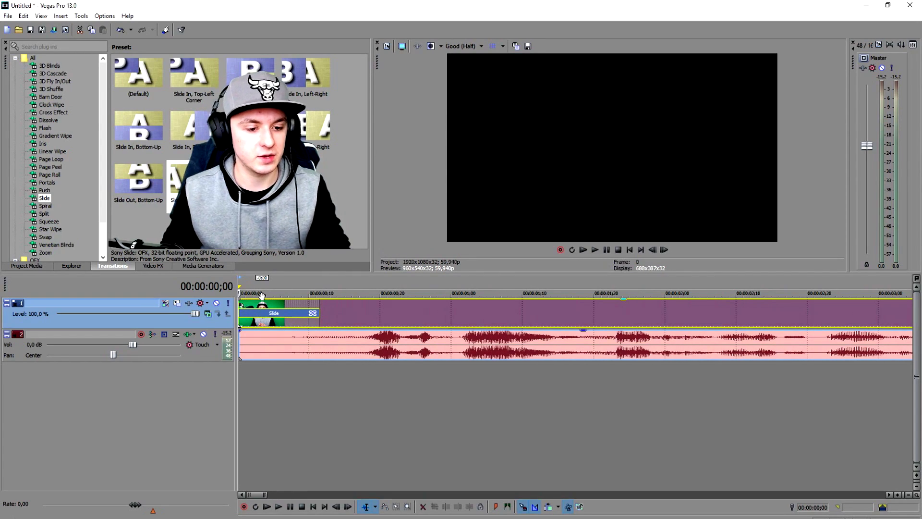
pyautogui.moveTo(285, 307); pyautogui.dragTo(367, 306)
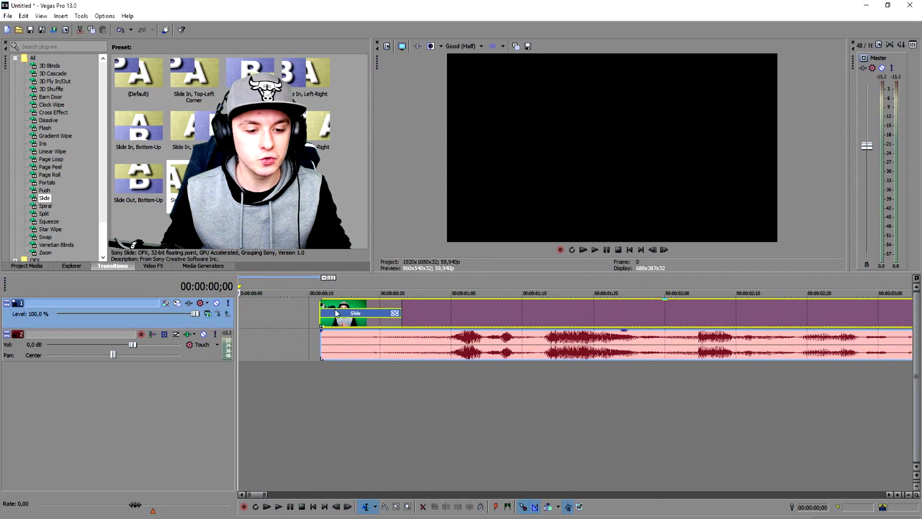
pyautogui.moveTo(324, 308); pyautogui.dragTo(378, 321)
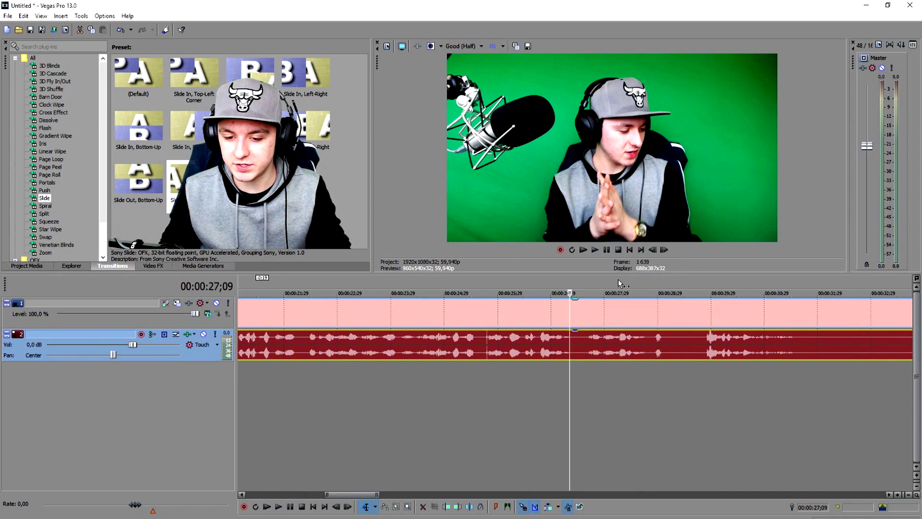
# Step: Play the footage around 00:00:27 to find the cut point and split the clip at 00:00:27;10
pyautogui.click(618, 278)
pyautogui.press('space')
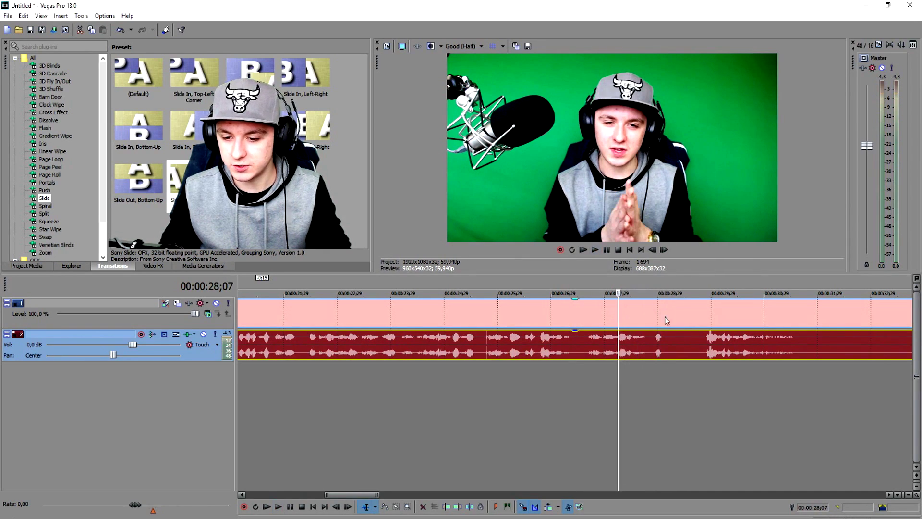
pyautogui.click(545, 324)
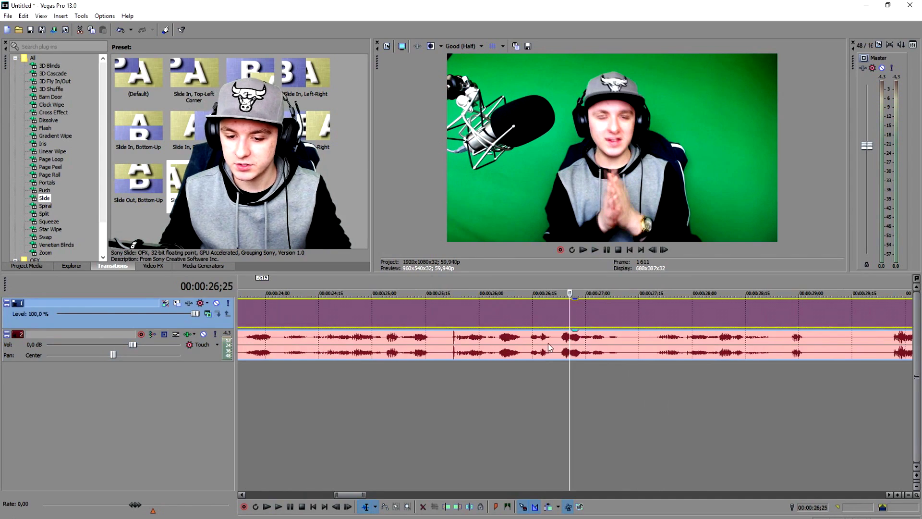
pyautogui.click(520, 341)
pyautogui.scroll(2, 519, 341)
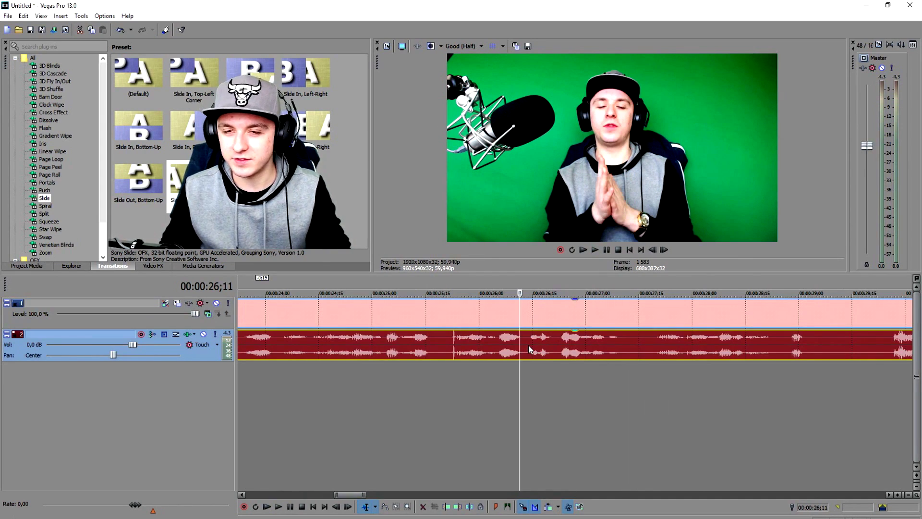
pyautogui.press('space')
pyautogui.press('Return')
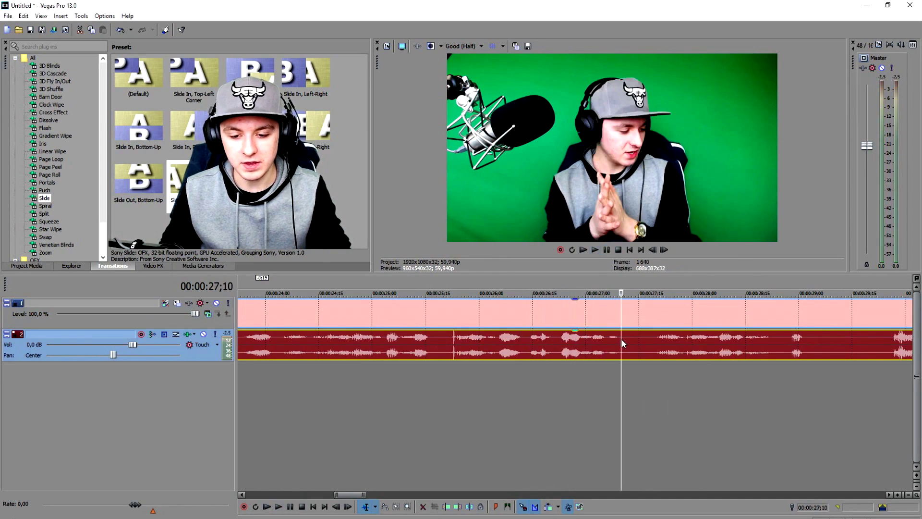
pyautogui.press('s')
# Step: Move the part after the split 11 frames later and a further 19 frames to open a gap
pyautogui.press('KP_6')
pyautogui.press('KP_6')
pyautogui.press('KP_6')
pyautogui.press('KP_6')
pyautogui.press('KP_6')
pyautogui.press('KP_6')
pyautogui.press('KP_6')
pyautogui.press('KP_6')
pyautogui.press('KP_6')
pyautogui.press('KP_6')
pyautogui.press('KP_6')
pyautogui.click(45, 182)
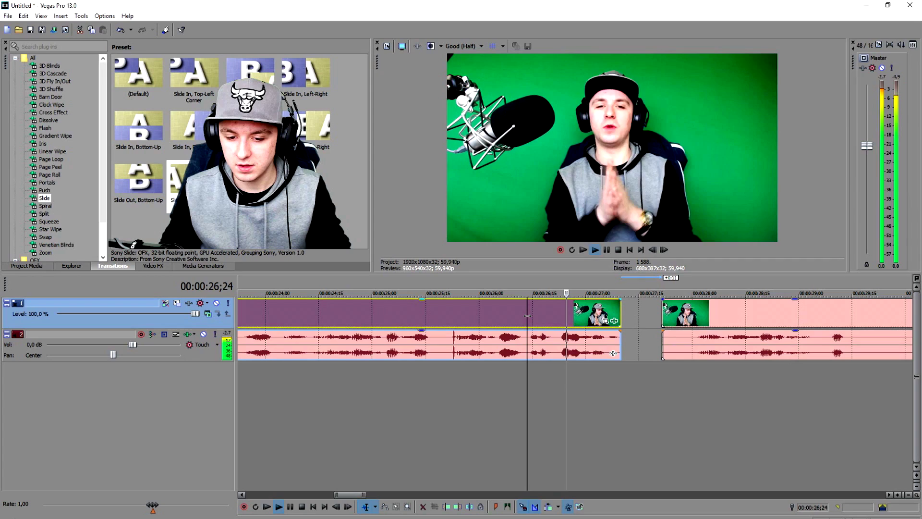
pyautogui.click(654, 311)
pyautogui.scroll(-3, 644, 313)
pyautogui.click(661, 313)
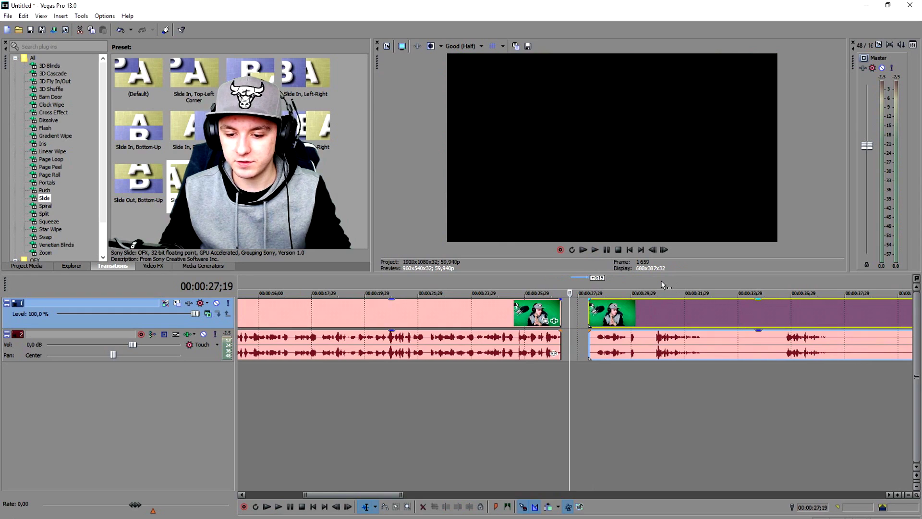
# Step: Play the second part to find where speech resumes and split it at 00:00:35;24
pyautogui.click(667, 290)
pyautogui.scroll(2, 667, 291)
pyautogui.click(737, 341)
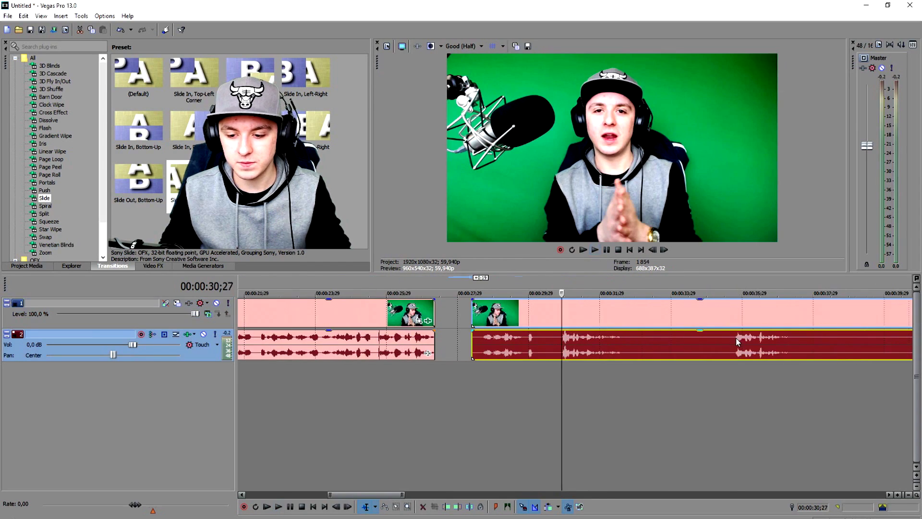
pyautogui.click(736, 339)
pyautogui.press('space')
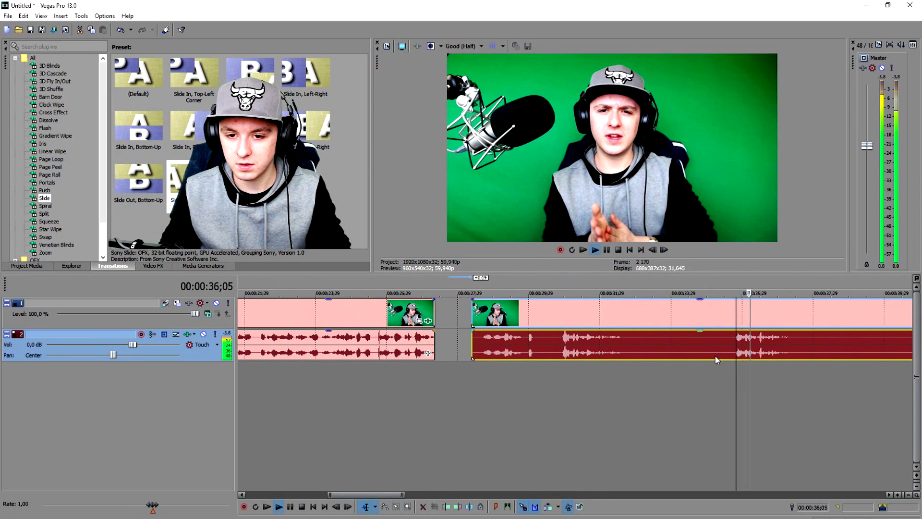
pyautogui.press('space')
pyautogui.scroll(-2, 607, 337)
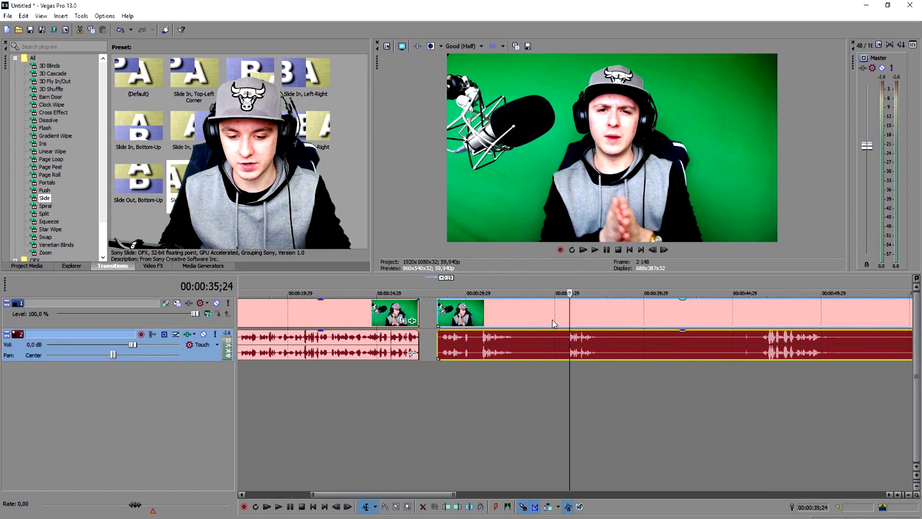
# Step: Delete the unused piece before 00:00:35;24 and move the remaining footage against the end of the first part
pyautogui.click(553, 320)
pyautogui.click(522, 318)
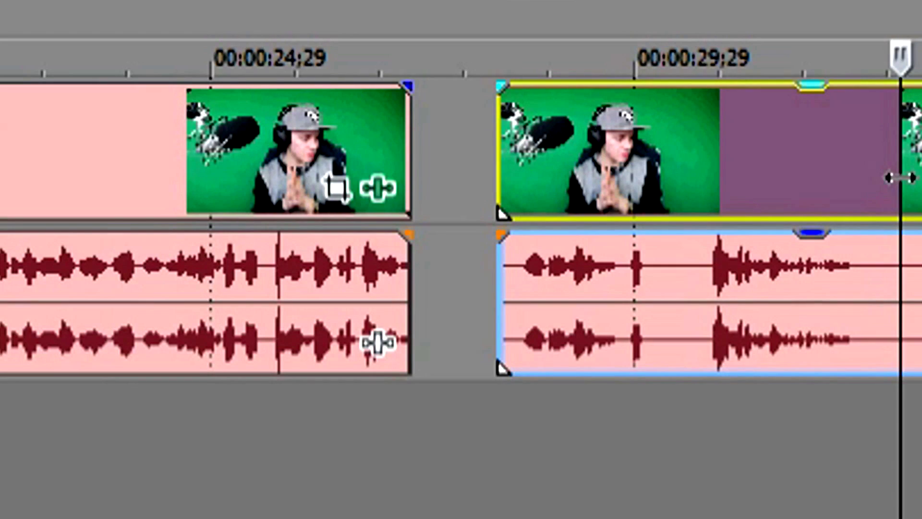
pyautogui.press('Delete')
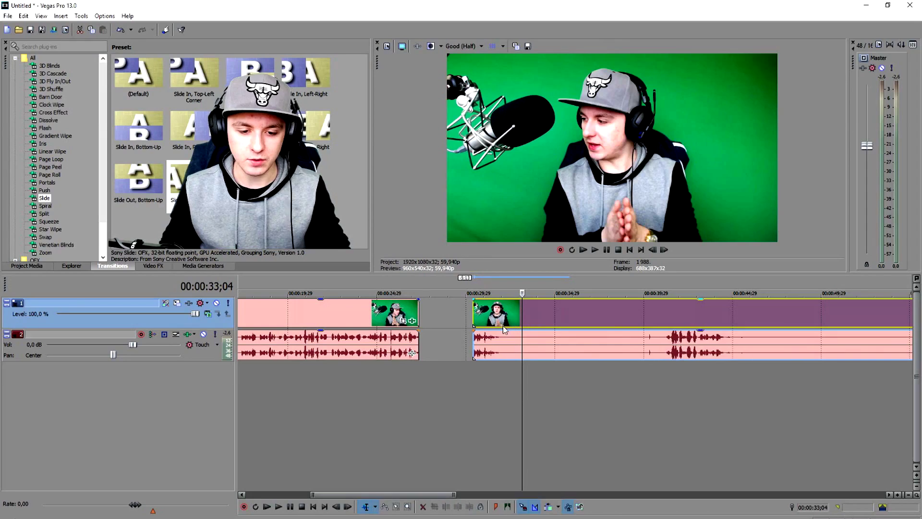
pyautogui.moveTo(631, 333); pyautogui.dragTo(564, 317)
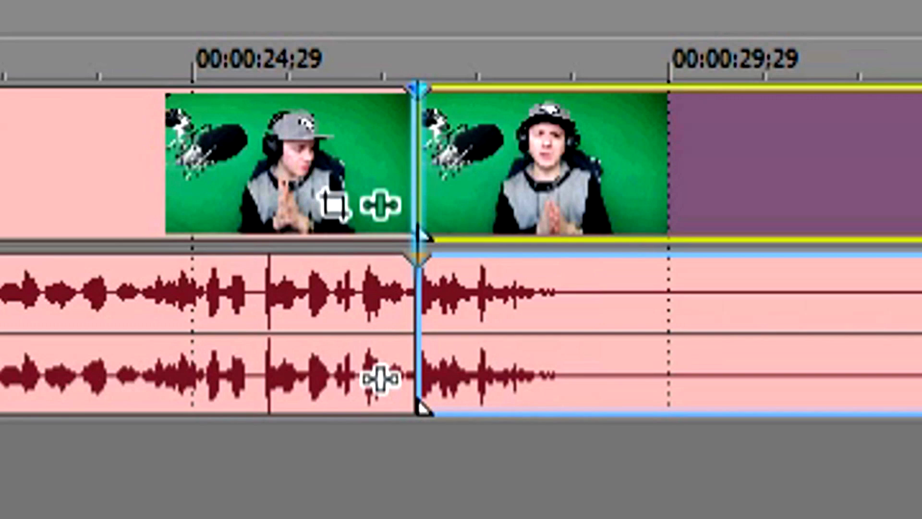
pyautogui.moveTo(565, 320)
pyautogui.mouseDown()
pyautogui.moveTo(624, 321)
pyautogui.moveTo(568, 327)
pyautogui.mouseUp()
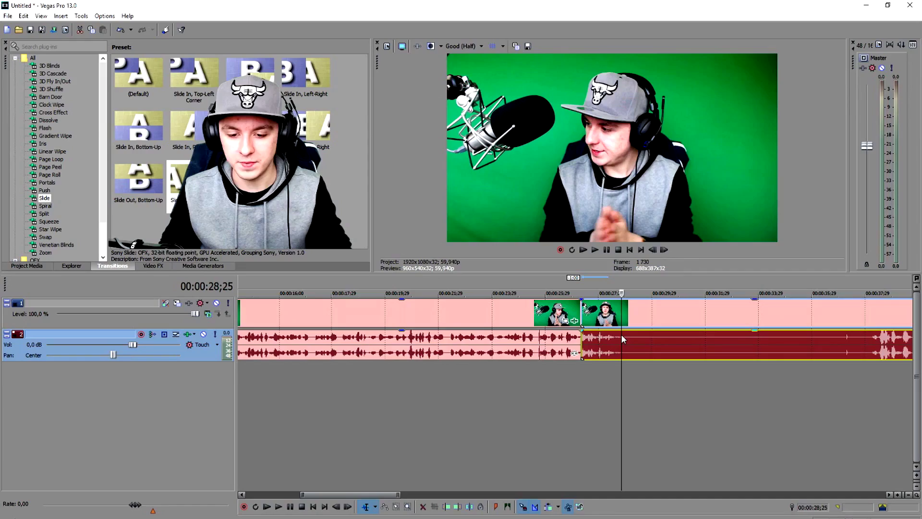
# Step: Split the second part at 00:00:28;25 and remove the footage after the split
pyautogui.scroll(-2, 629, 333)
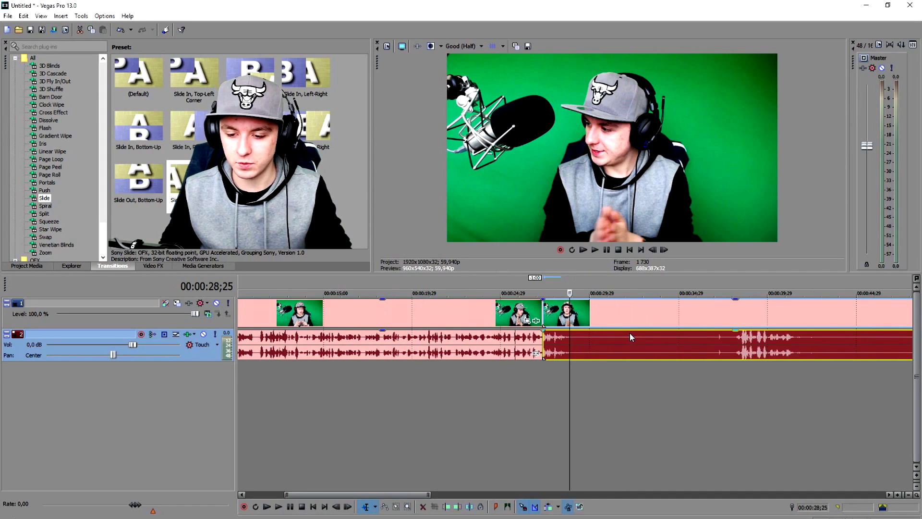
pyautogui.click(634, 334)
pyautogui.moveTo(634, 333); pyautogui.dragTo(700, 333)
pyautogui.click(521, 283)
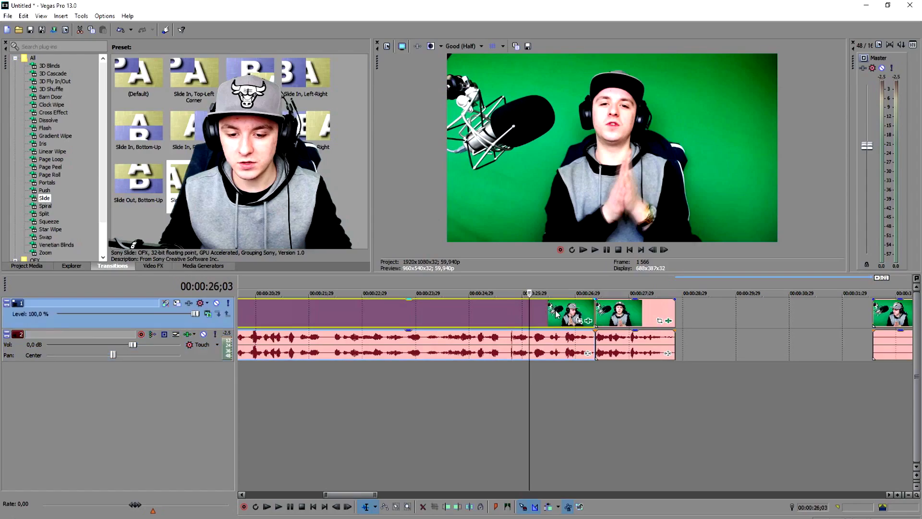
pyautogui.rightClick(554, 182)
pyautogui.click(539, 280)
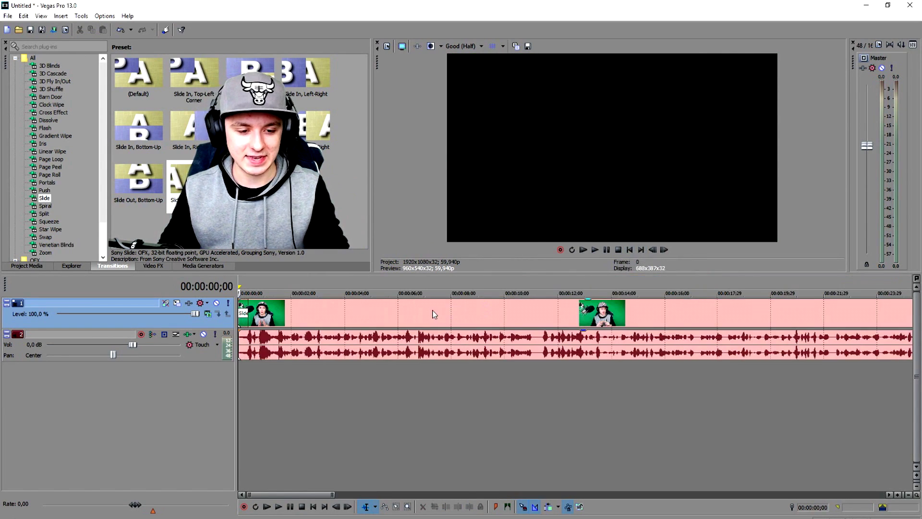
pyautogui.scroll(-5, 434, 314)
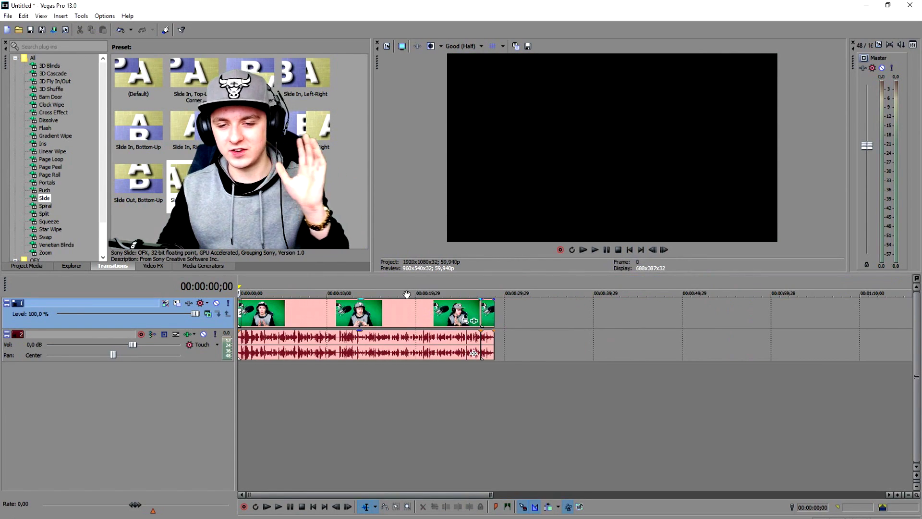
pyautogui.scroll(3, 401, 292)
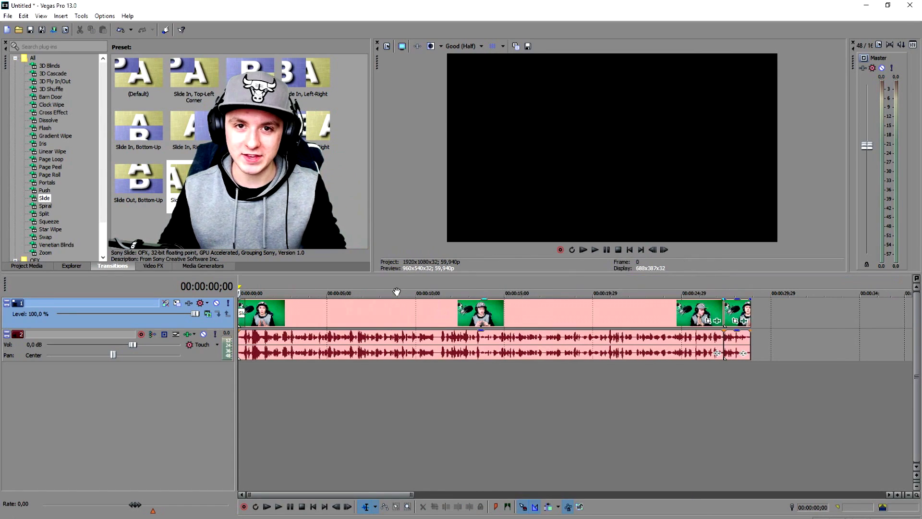
pyautogui.scroll(8, 367, 306)
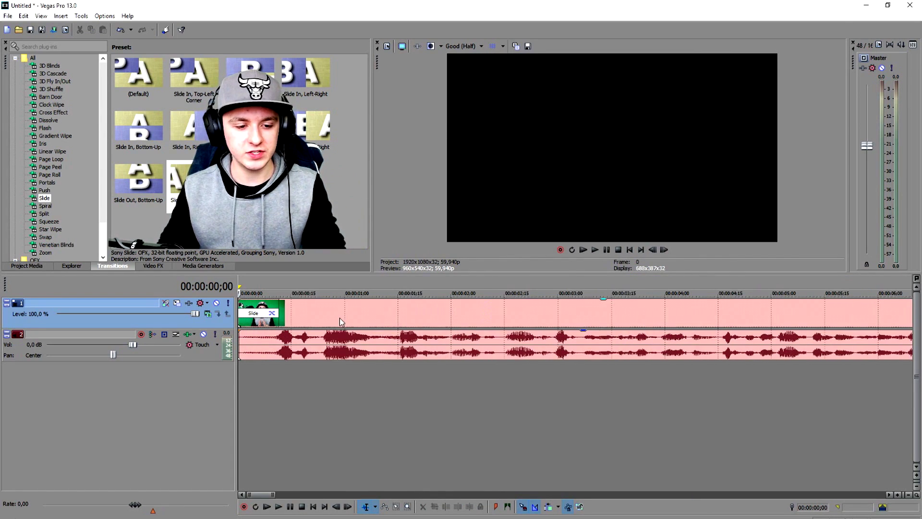
# Step: Place the music on a new audio track aligned with the project start and play the opening to preview it
pyautogui.scroll(-10, 318, 325)
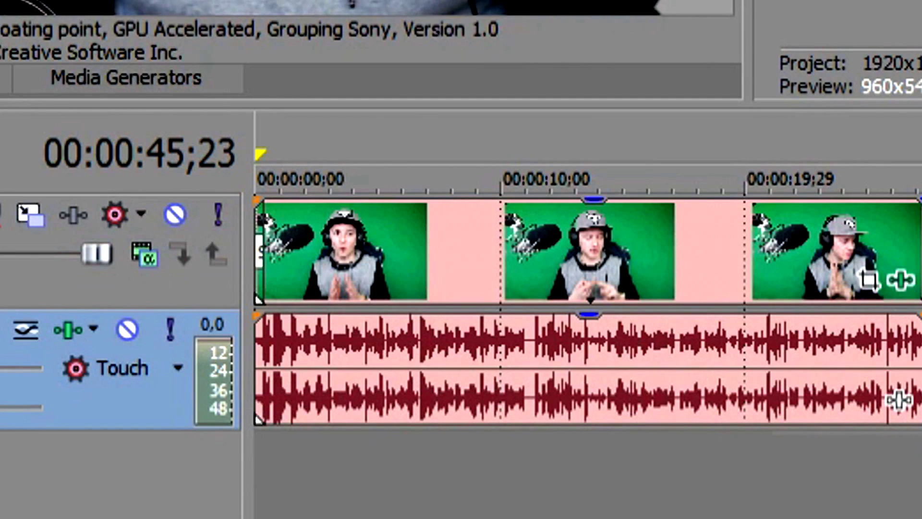
pyautogui.moveTo(921, 480); pyautogui.dragTo(365, 518)
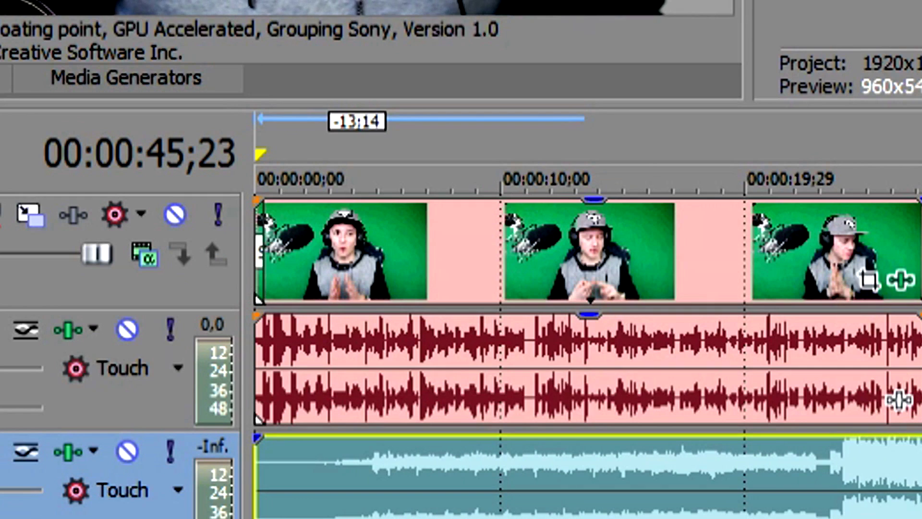
pyautogui.press('Home')
pyautogui.scroll(3, 803, 403)
pyautogui.press('space')
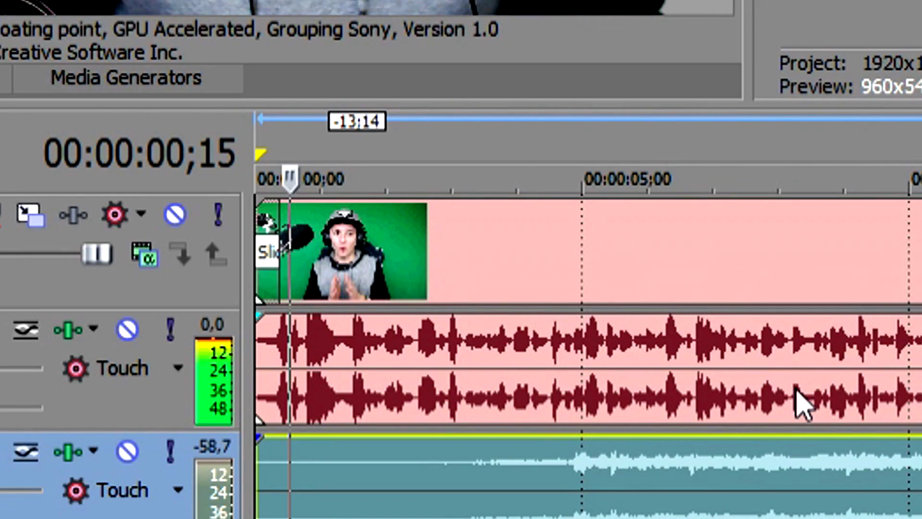
pyautogui.press('space')
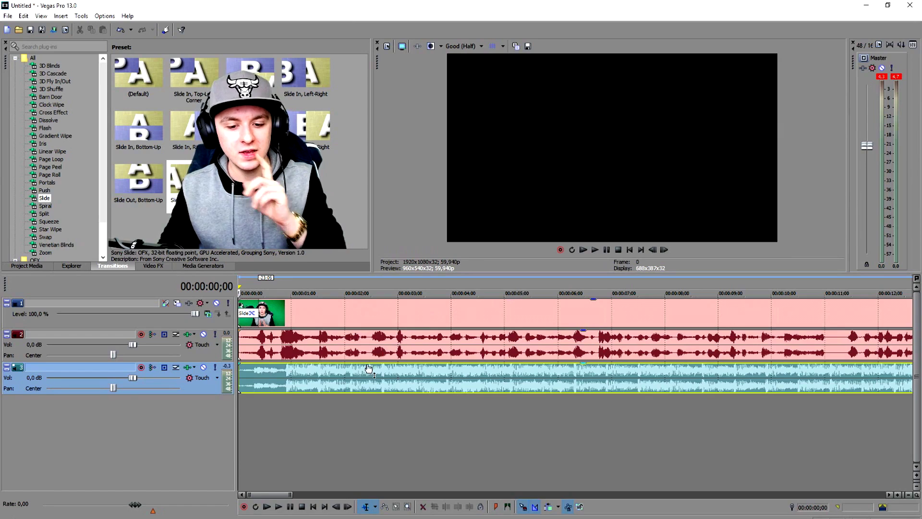
# Step: Lower the background music's gain to about -14.6 dB and return to the project start
pyautogui.click(294, 383)
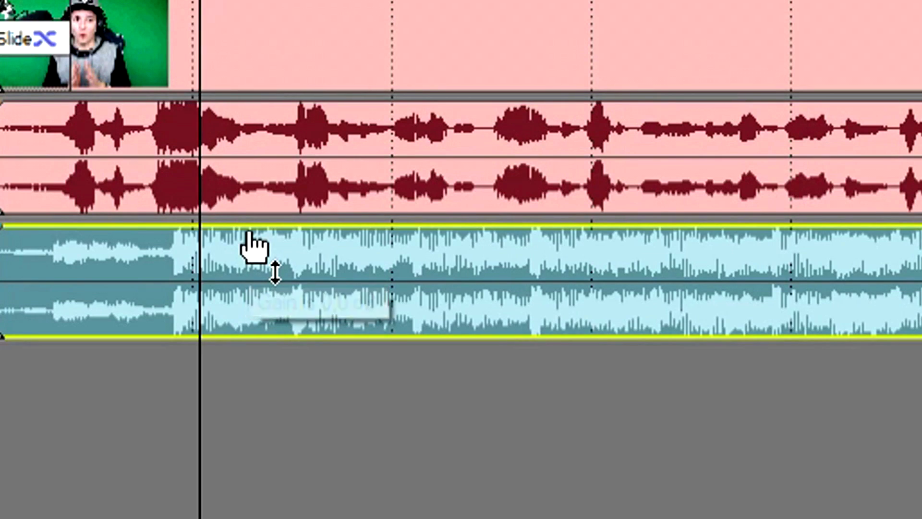
pyautogui.moveTo(249, 232); pyautogui.dragTo(225, 294)
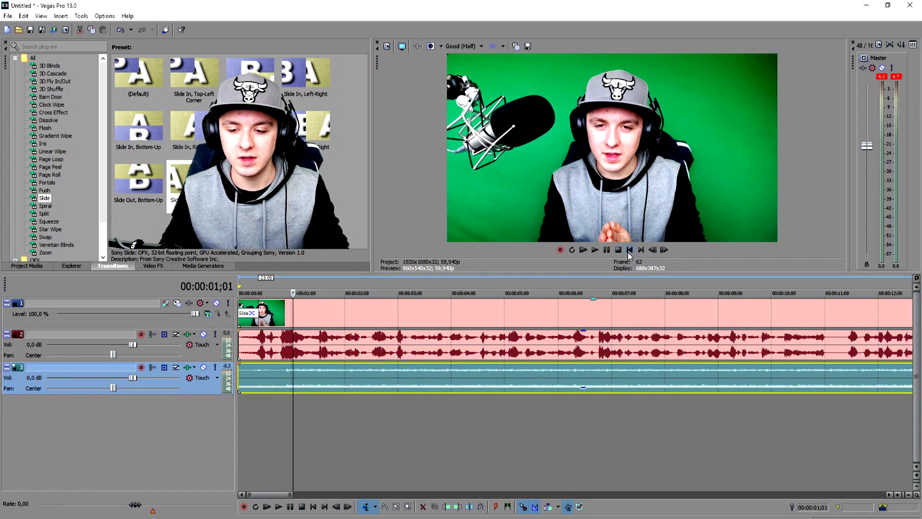
pyautogui.click(628, 250)
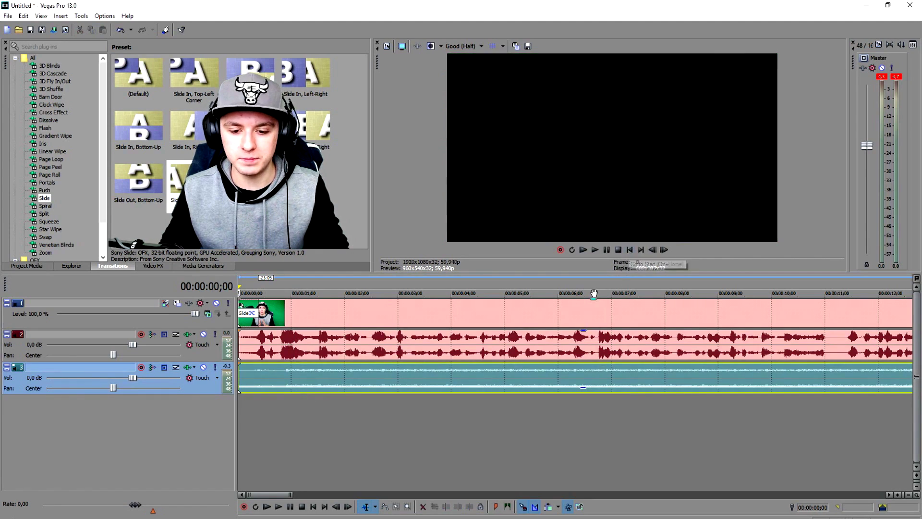
pyautogui.moveTo(513, 392)
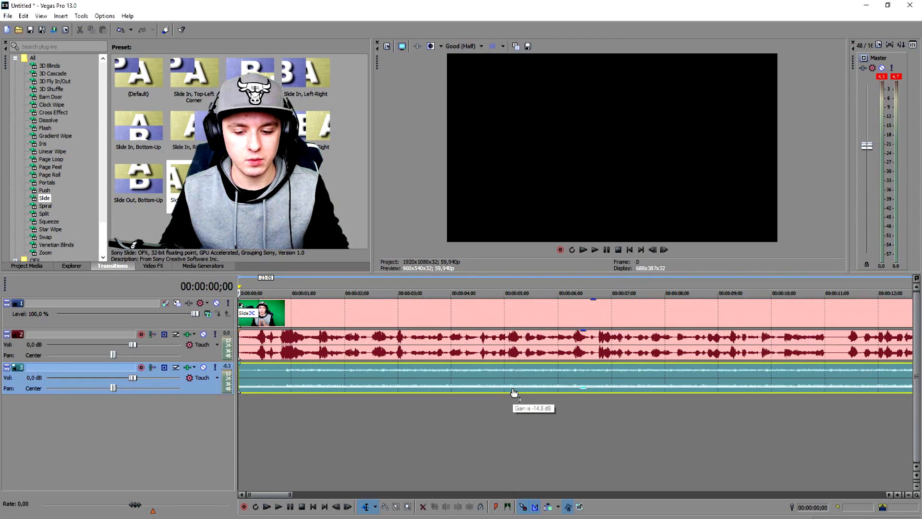
# Step: Raise the music's gain to 0.0 dB, play the opening to hear it, and lower the gain well below the speech again
pyautogui.moveTo(516, 390); pyautogui.dragTo(515, 366)
pyautogui.press('space')
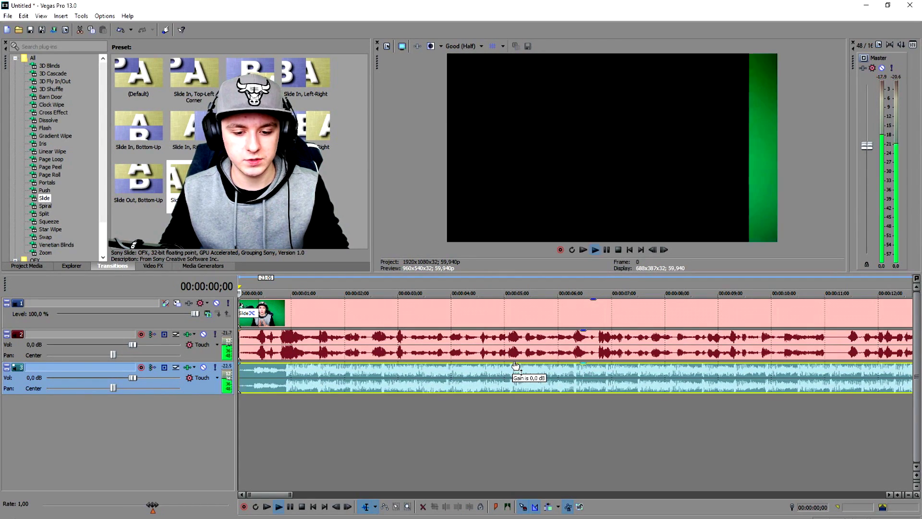
pyautogui.moveTo(515, 366); pyautogui.dragTo(511, 369)
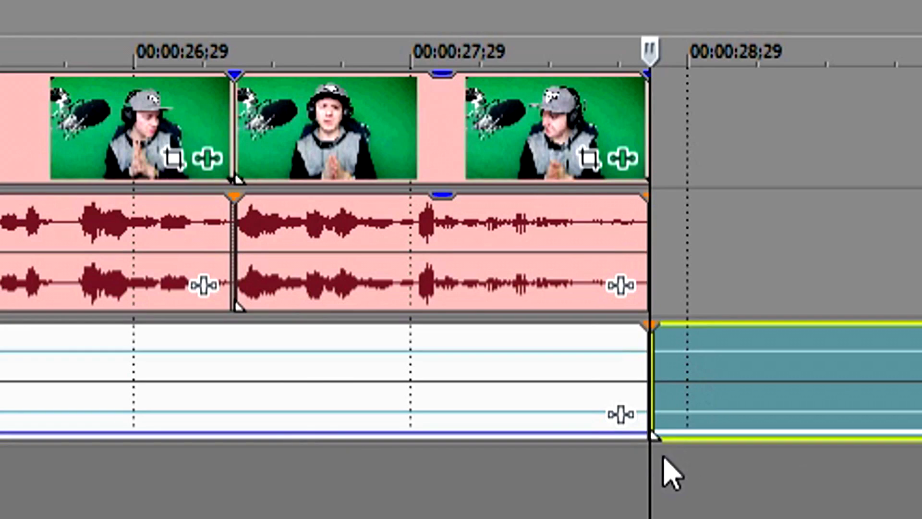
# Step: Delete the split-off piece of music that extends beyond the end of the video
pyautogui.click(635, 406)
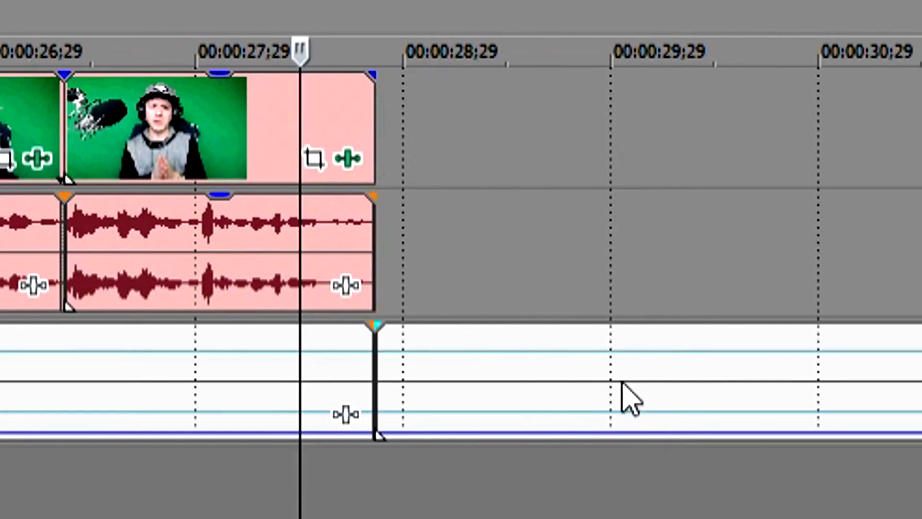
pyautogui.click(670, 376)
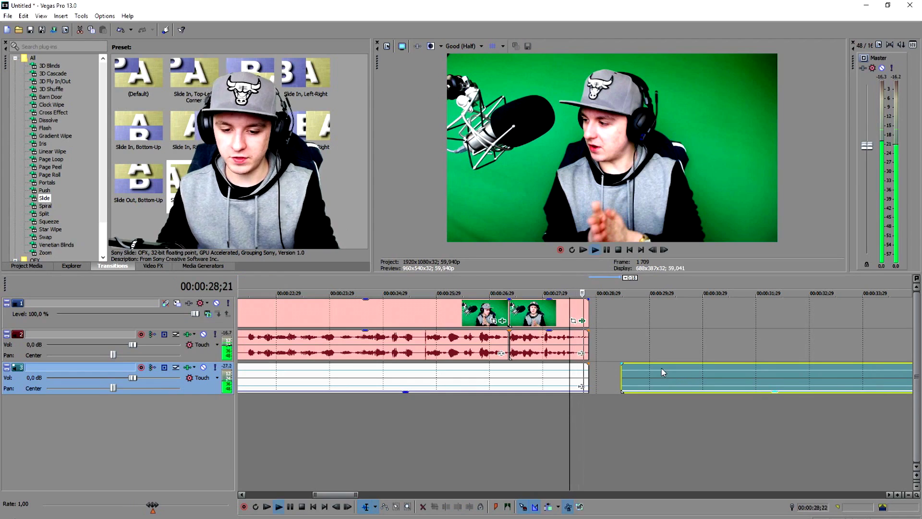
pyautogui.press('Delete')
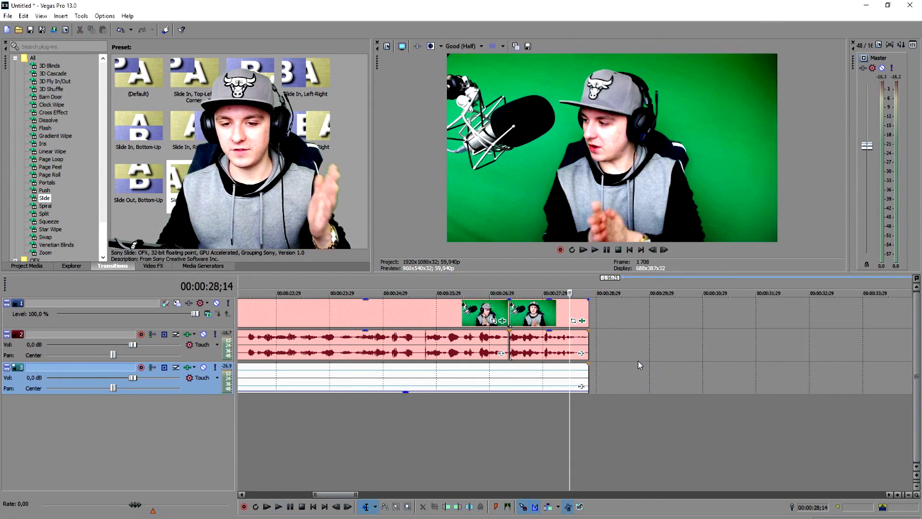
# Step: Select the time range from the end of the footage at 00:00:28;25 back to the project start
pyautogui.click(592, 279)
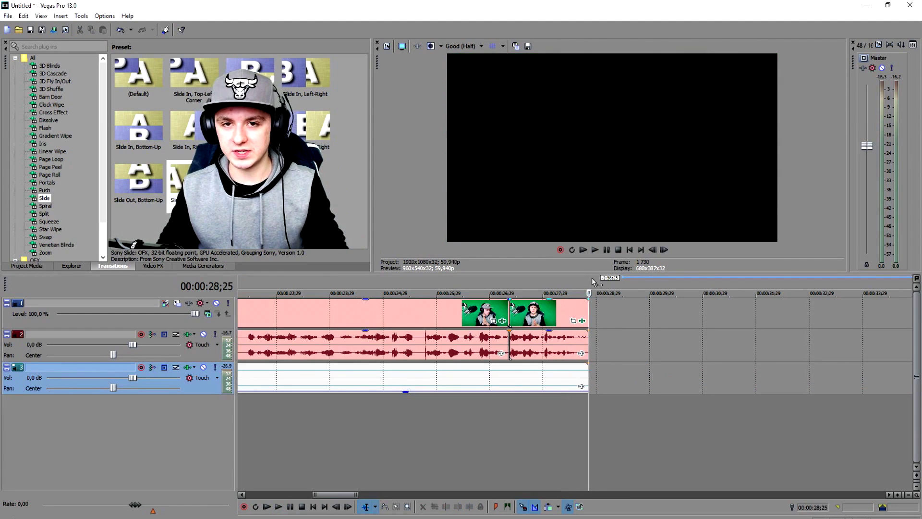
pyautogui.moveTo(592, 277); pyautogui.dragTo(177, 287)
pyautogui.scroll(-4, 531, 372)
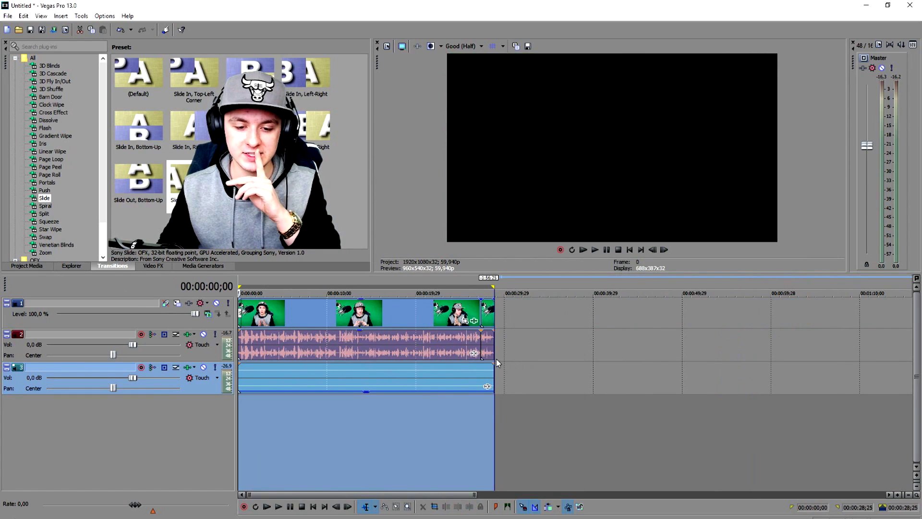
pyautogui.scroll(-3, 495, 362)
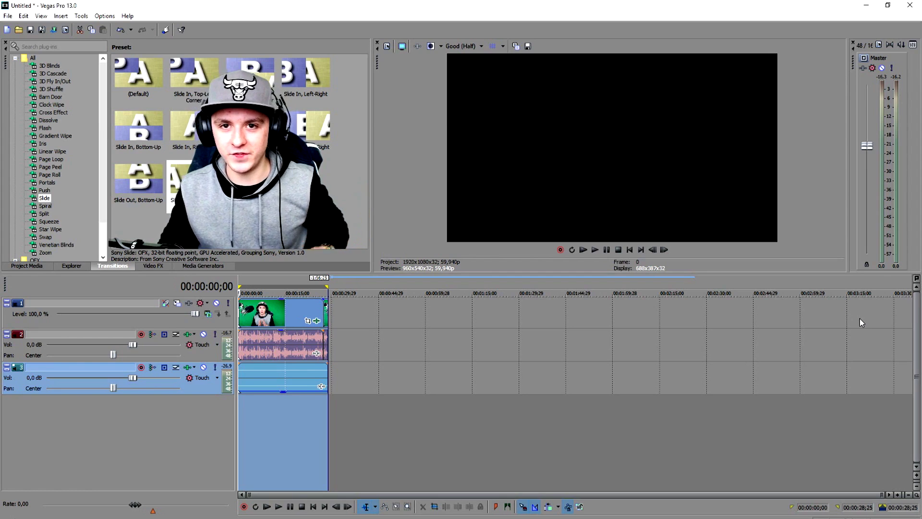
# Step: Select an overlong time range from 00:03:32;10 back to the project start and clear the selection
pyautogui.click(873, 287)
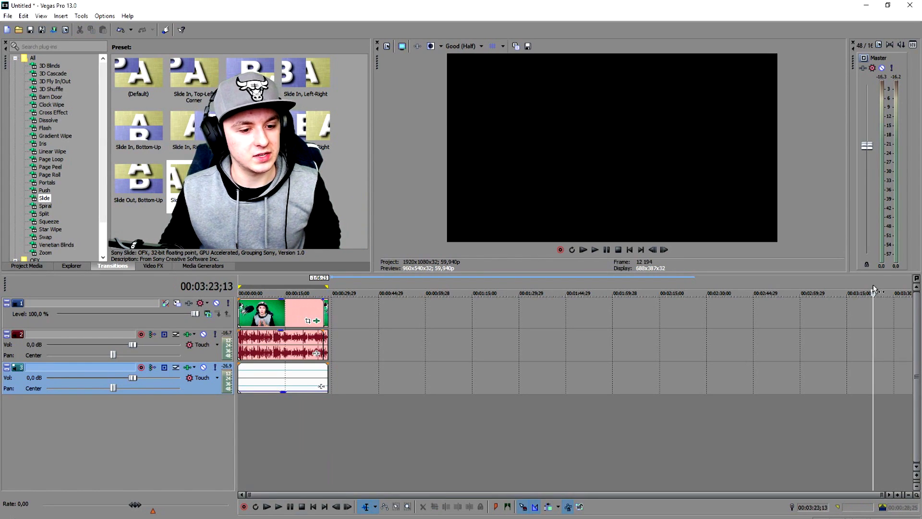
pyautogui.moveTo(904, 283); pyautogui.dragTo(204, 281)
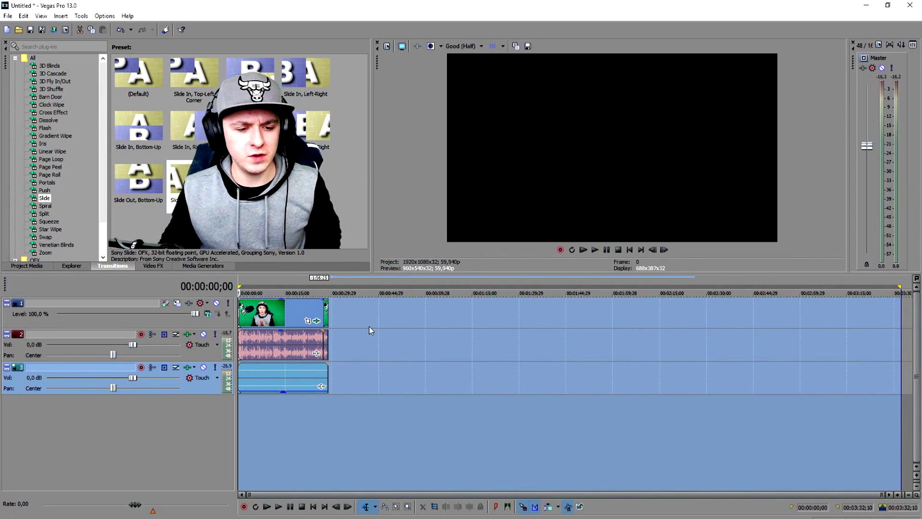
pyautogui.click(672, 315)
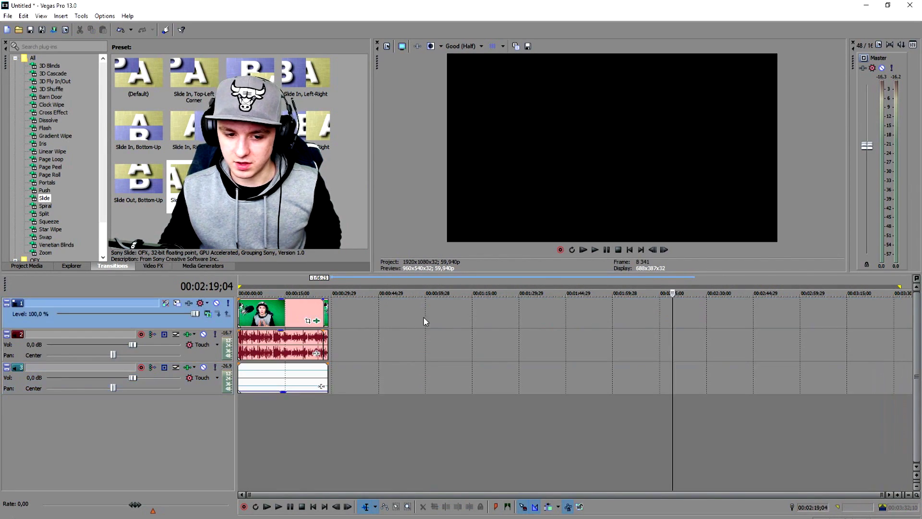
# Step: Reselect only the time range covering the edited clips, ending at 00:00:28;25, and clear the selection
pyautogui.moveTo(331, 287); pyautogui.dragTo(249, 284)
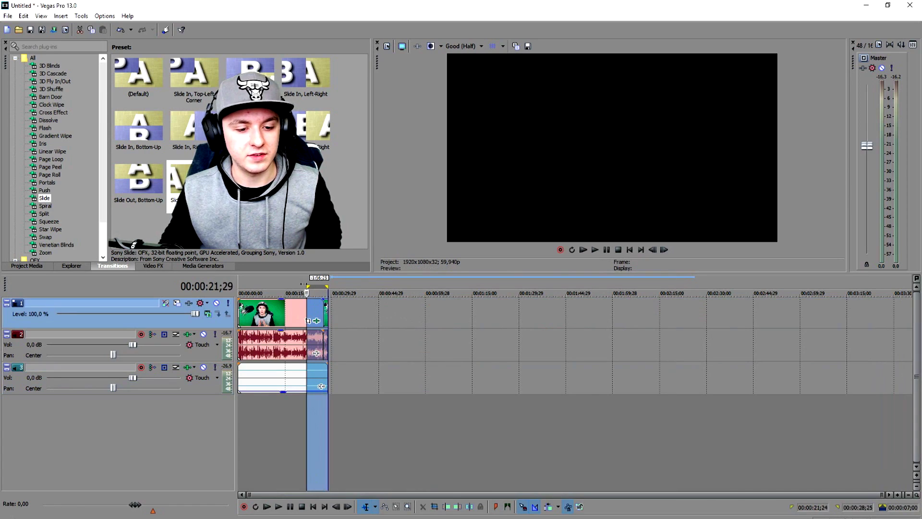
pyautogui.moveTo(307, 19); pyautogui.dragTo(117, 29)
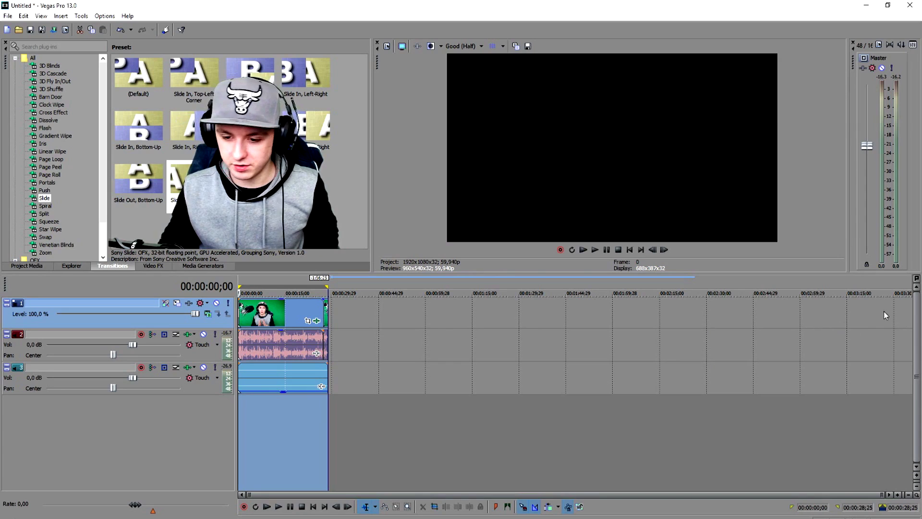
pyautogui.click(828, 332)
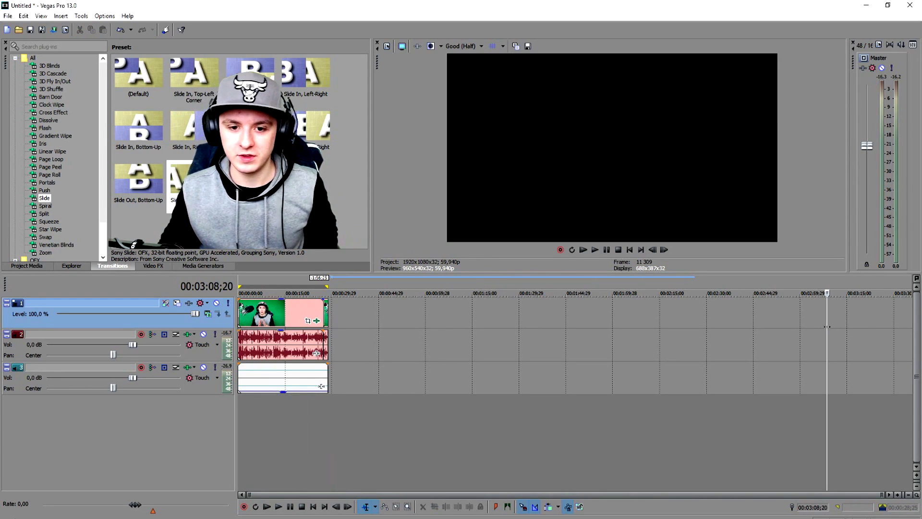
# Step: Select the empty time range from 00:00:30;03 to 00:02:56;05 after the footage and clear the selection
pyautogui.moveTo(332, 287); pyautogui.dragTo(788, 308)
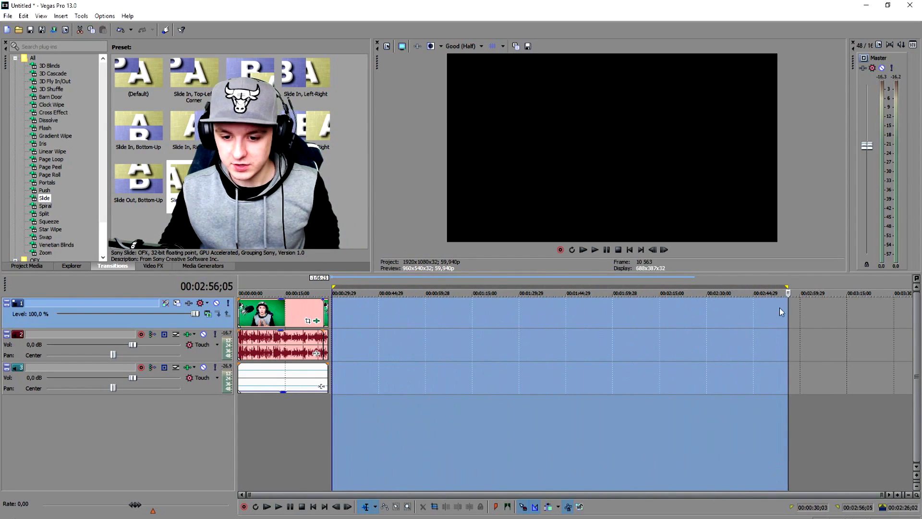
pyautogui.click(613, 309)
# Step: Set the render range over the whole edited video, from its end at 00:00:28;25 back to the project start
pyautogui.hotkey('ctrl', 'Home')
pyautogui.scroll(5, 451, 345)
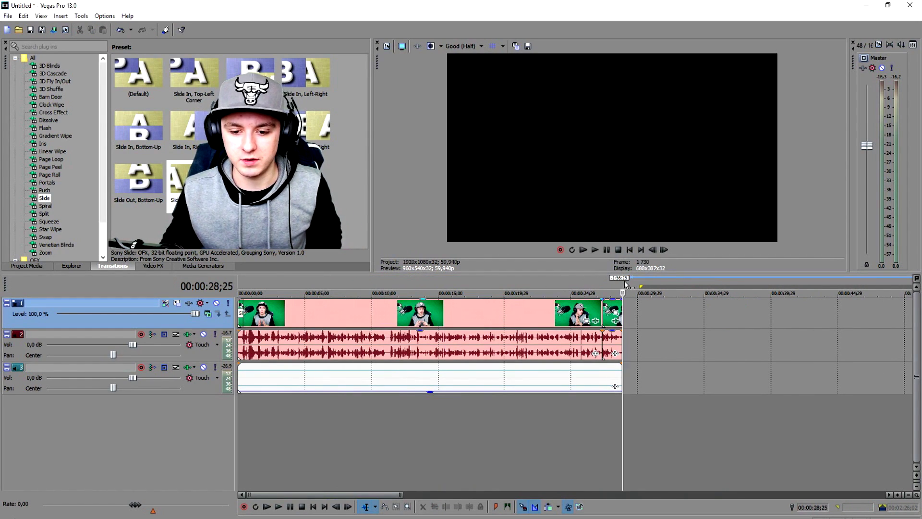
pyautogui.scroll(6, 624, 281)
pyautogui.moveTo(570, 281); pyautogui.dragTo(475, 285)
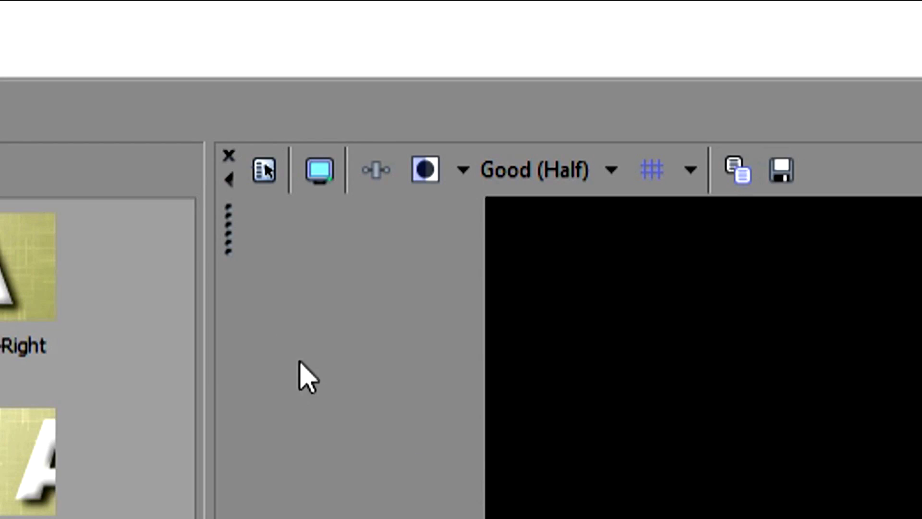
# Step: Apply the HD 1080-24p (1920x1080; 23,976 fps) template in the project properties
pyautogui.click(251, 169)
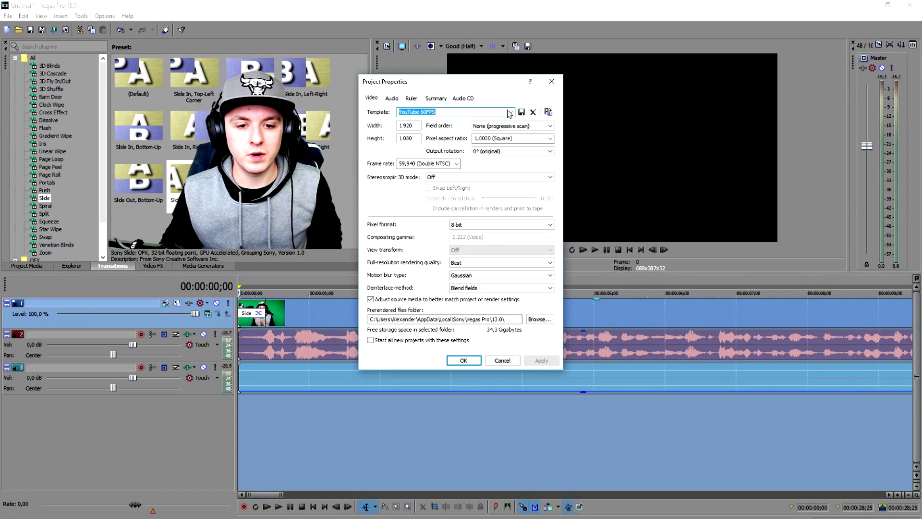
pyautogui.click(512, 112)
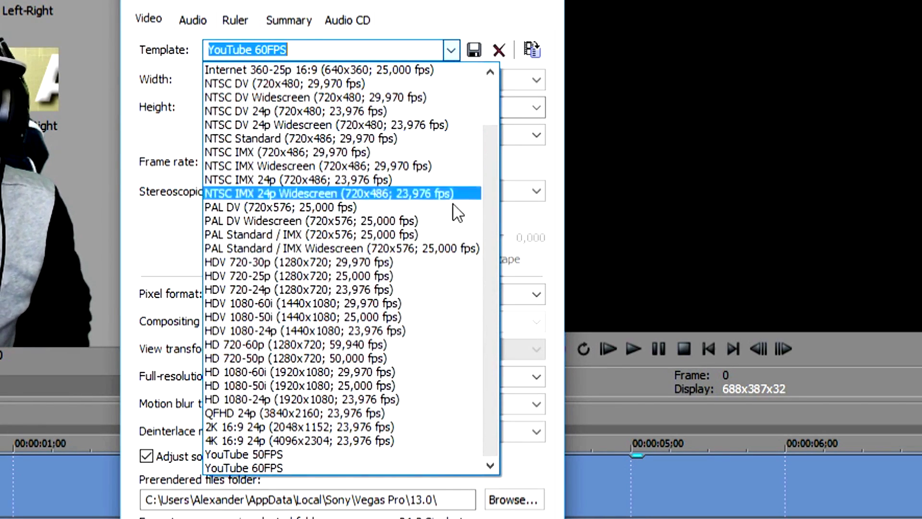
pyautogui.click(397, 387)
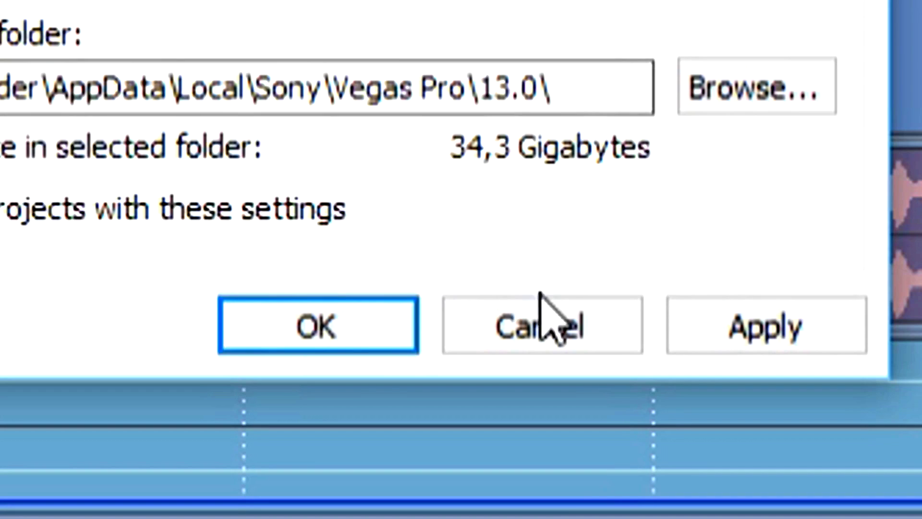
pyautogui.click(738, 322)
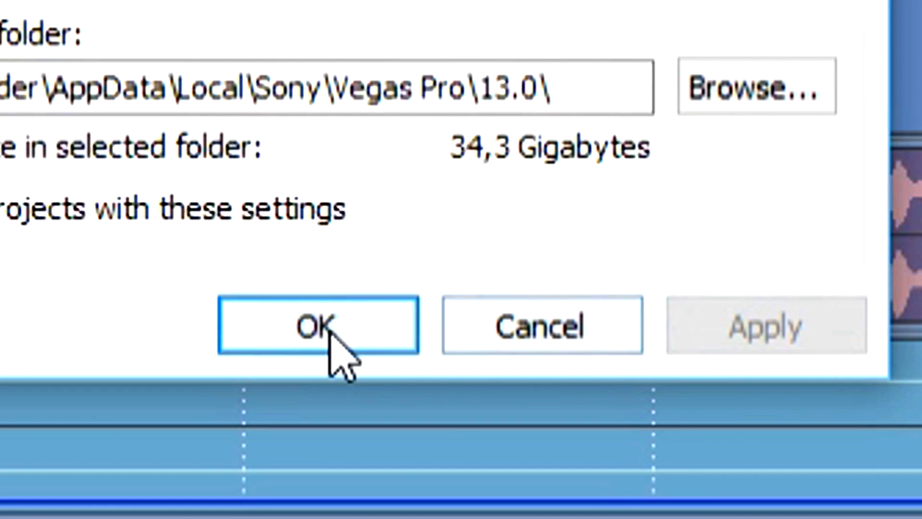
pyautogui.click(329, 336)
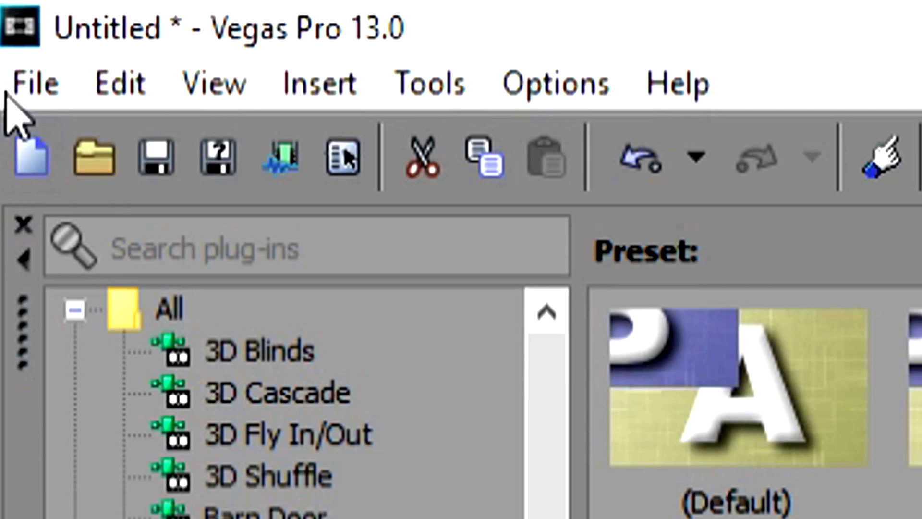
# Step: Open the render settings and choose the 6.4 Mbps HD 1080-24p Video format
pyautogui.click(6, 16)
pyautogui.click(28, 89)
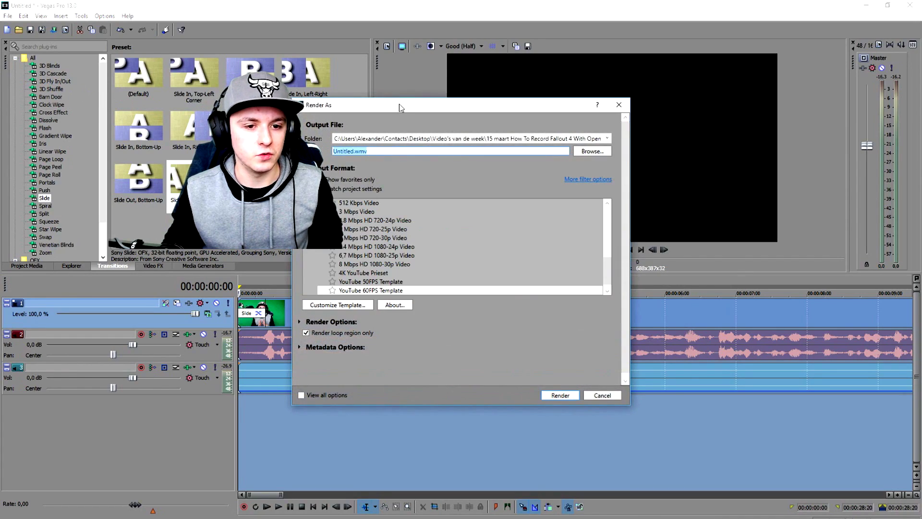
pyautogui.click(498, 238)
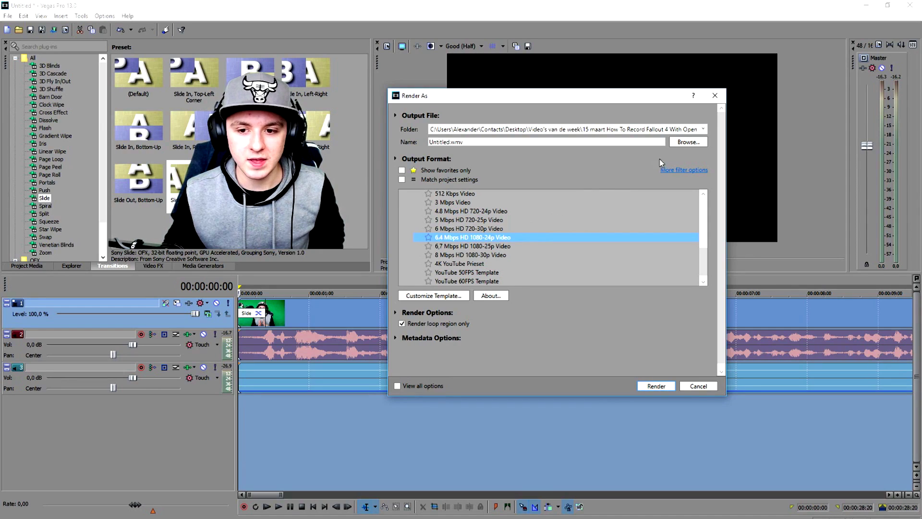
# Step: Set the render output to the desktop (Bureaublad) folder with the file name "Nice intro"
pyautogui.click(687, 143)
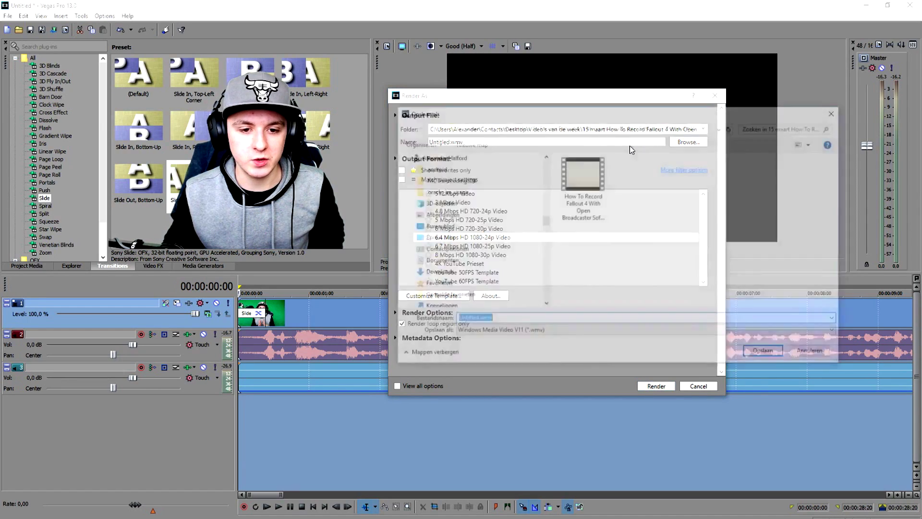
pyautogui.click(643, 127)
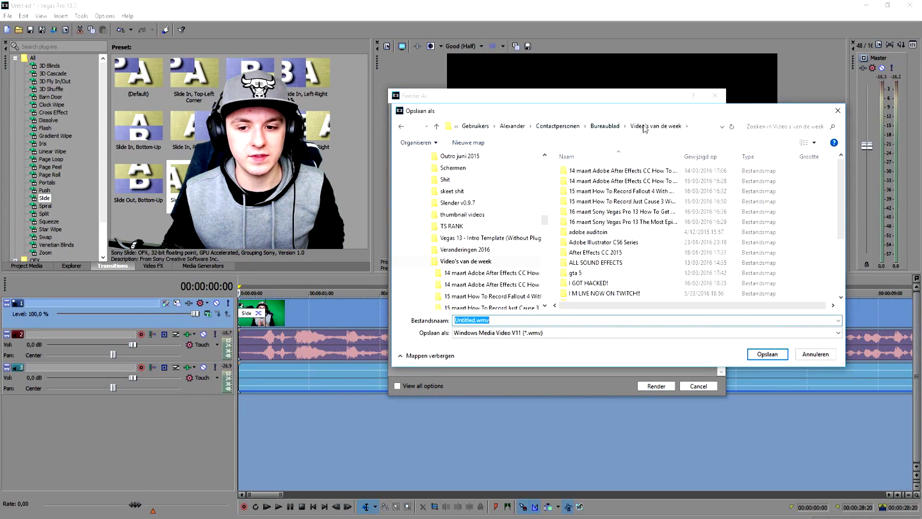
pyautogui.click(604, 126)
pyautogui.click(543, 318)
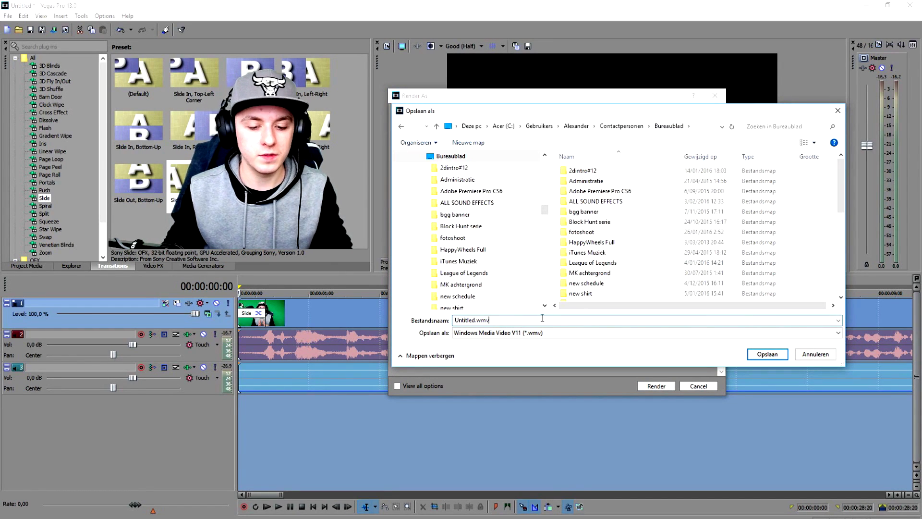
pyautogui.hotkey('ctrl', 'a')
pyautogui.write('Nice')
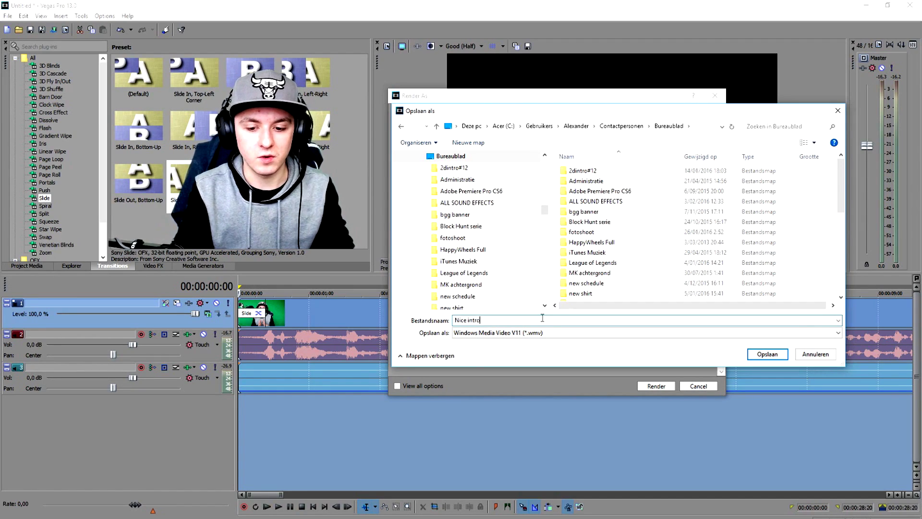
pyautogui.press('Return')
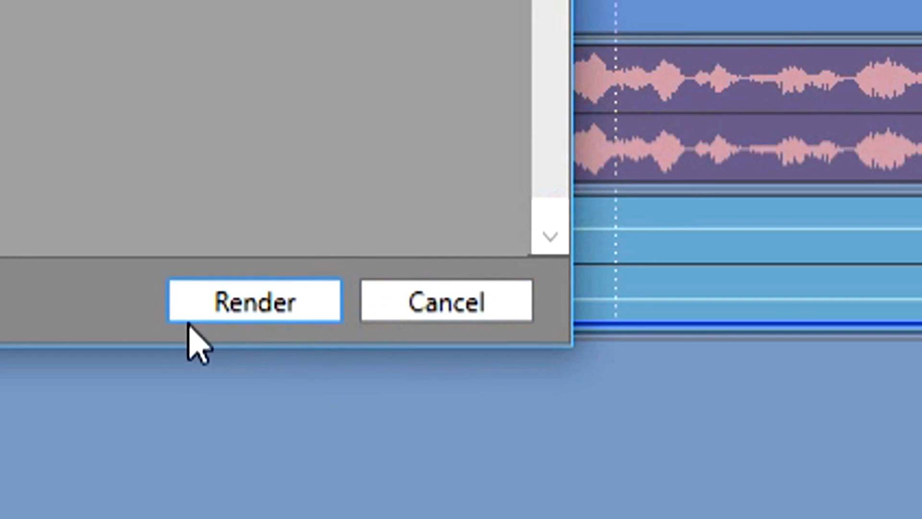
# Step: Start rendering Nice intro.wmv and cancel the render
pyautogui.click(650, 390)
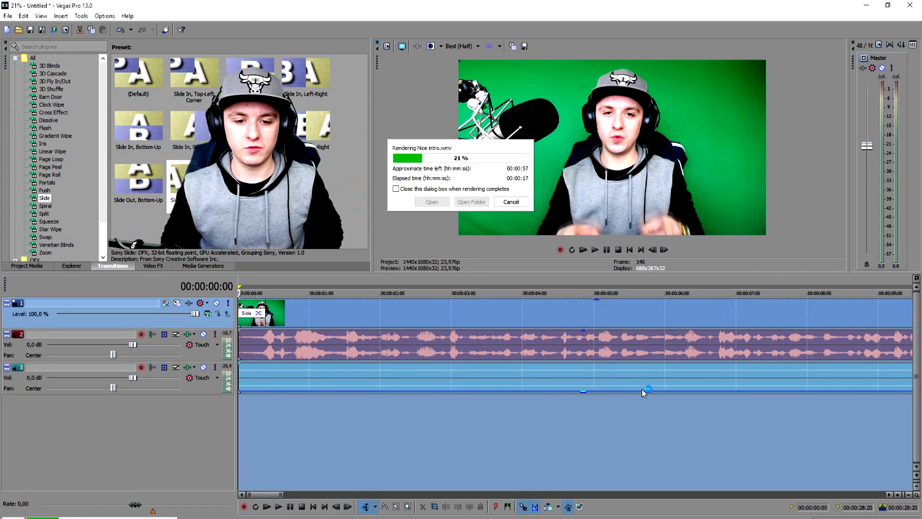
pyautogui.click(510, 203)
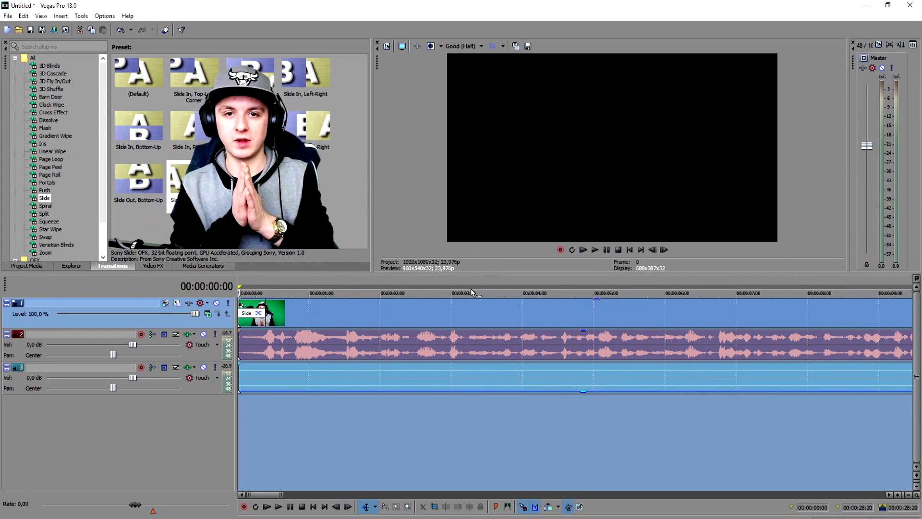